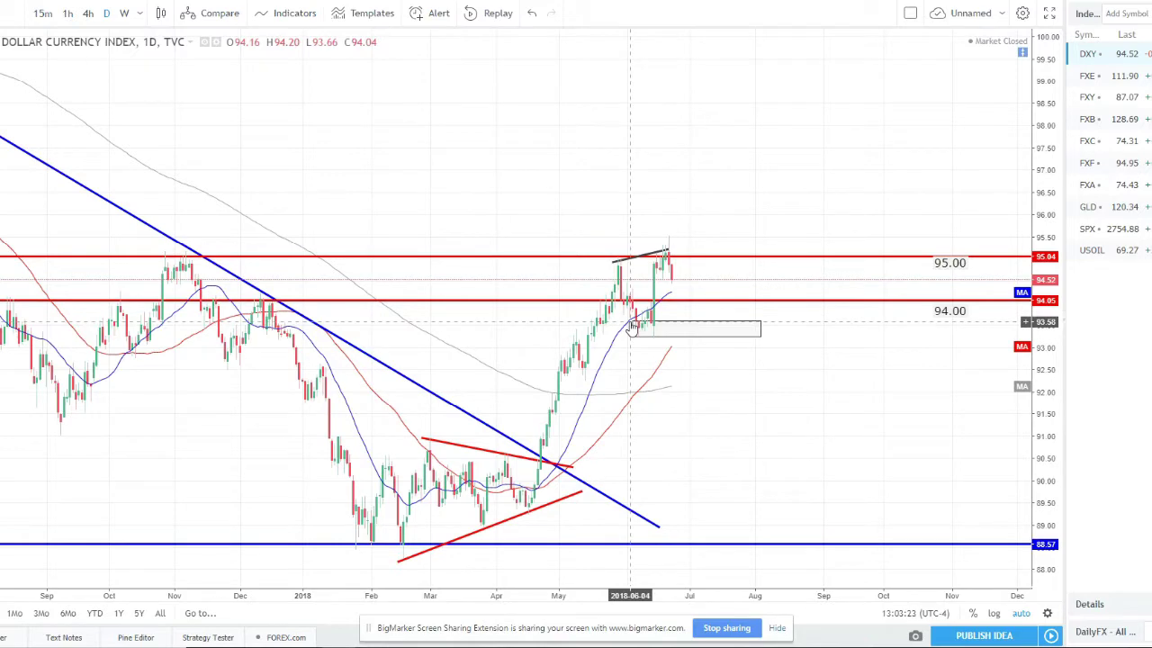
# - Zoom out on the daily DXY chart to show its trendlines, 95.00 and 94.00 levels and box
pyautogui.scroll(-2, 633, 325)
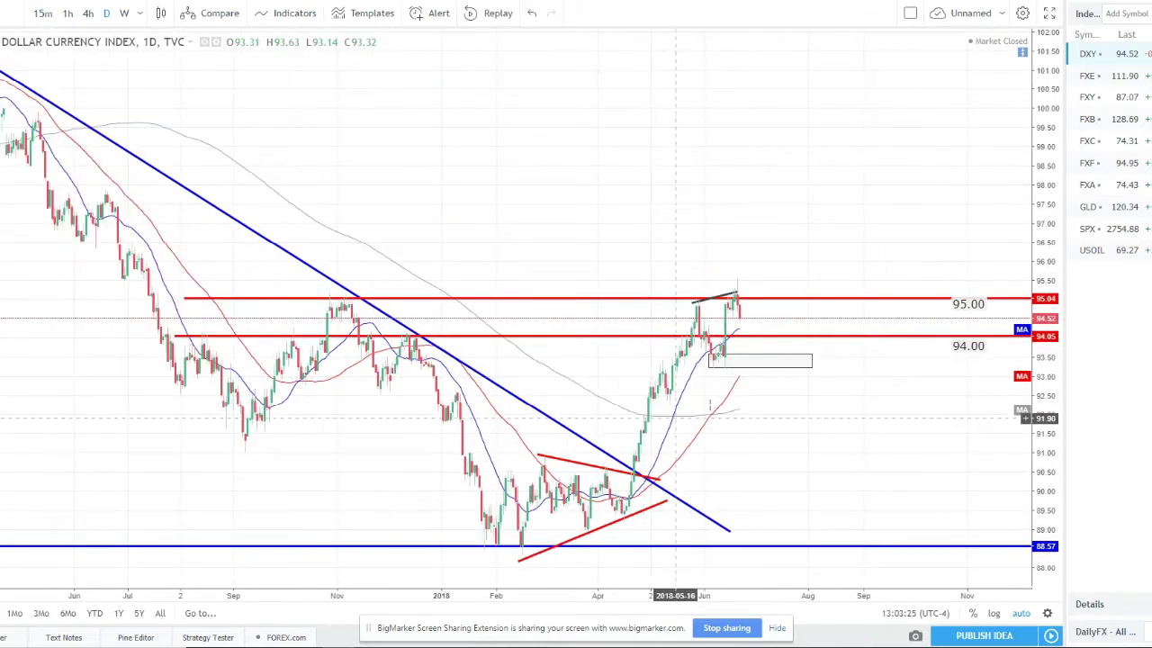
# - Restore the RSI and ATR panes and raise the RSI divergence line's right end to 68
pyautogui.doubleClick(673, 212)
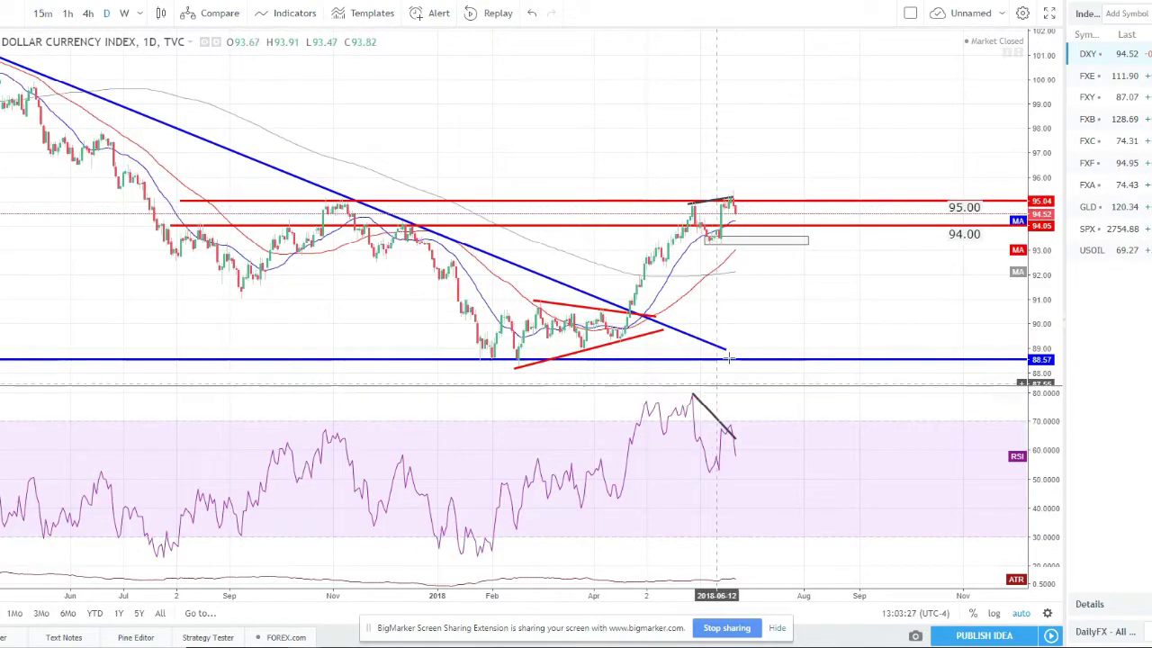
pyautogui.scroll(2, 714, 361)
pyautogui.click(628, 433)
pyautogui.moveTo(628, 433); pyautogui.dragTo(634, 426)
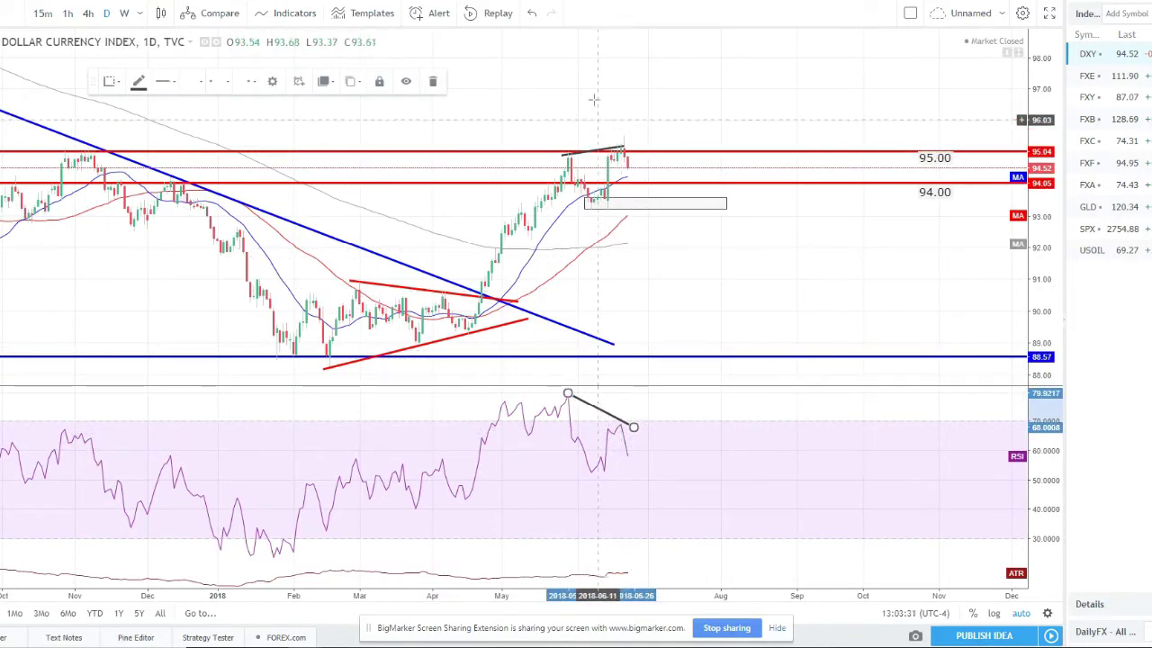
pyautogui.click(604, 297)
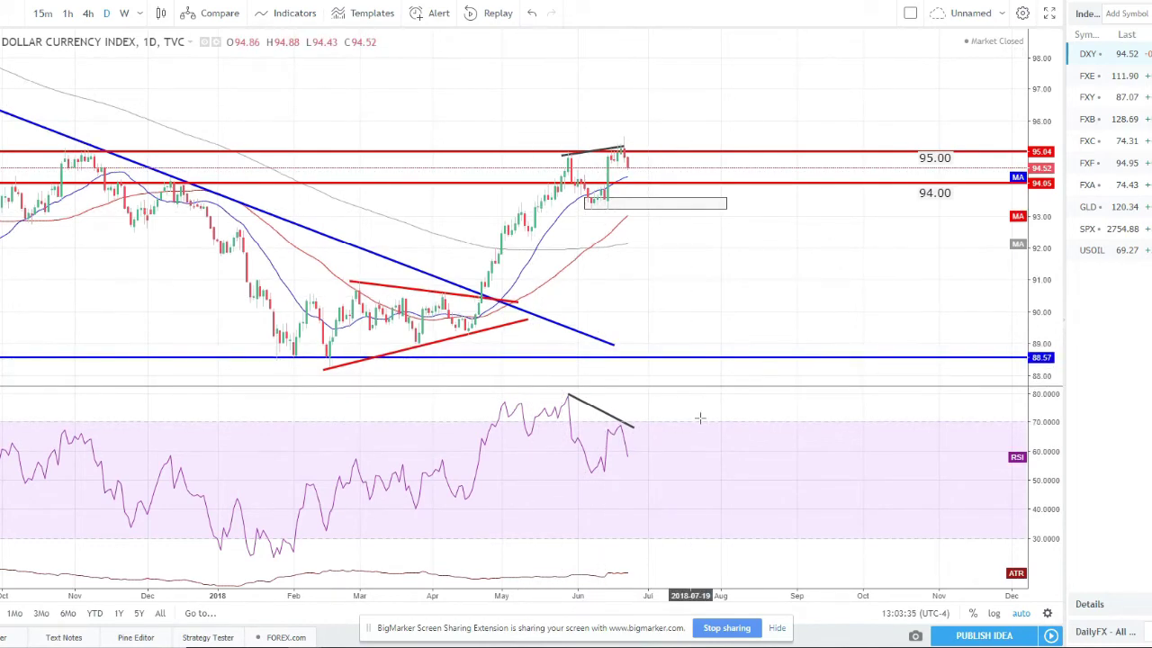
# - Make the price pane taller than the RSI pane and adjust the dollar index zoom
pyautogui.moveTo(671, 387); pyautogui.dragTo(670, 447)
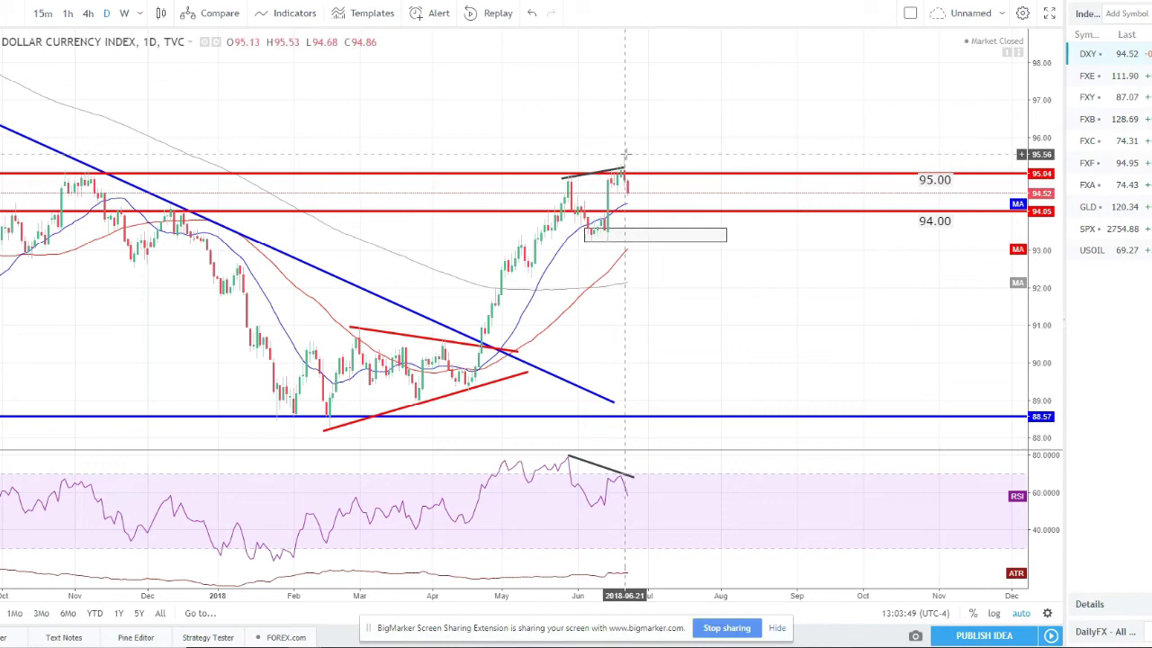
pyautogui.scroll(-3, 625, 171)
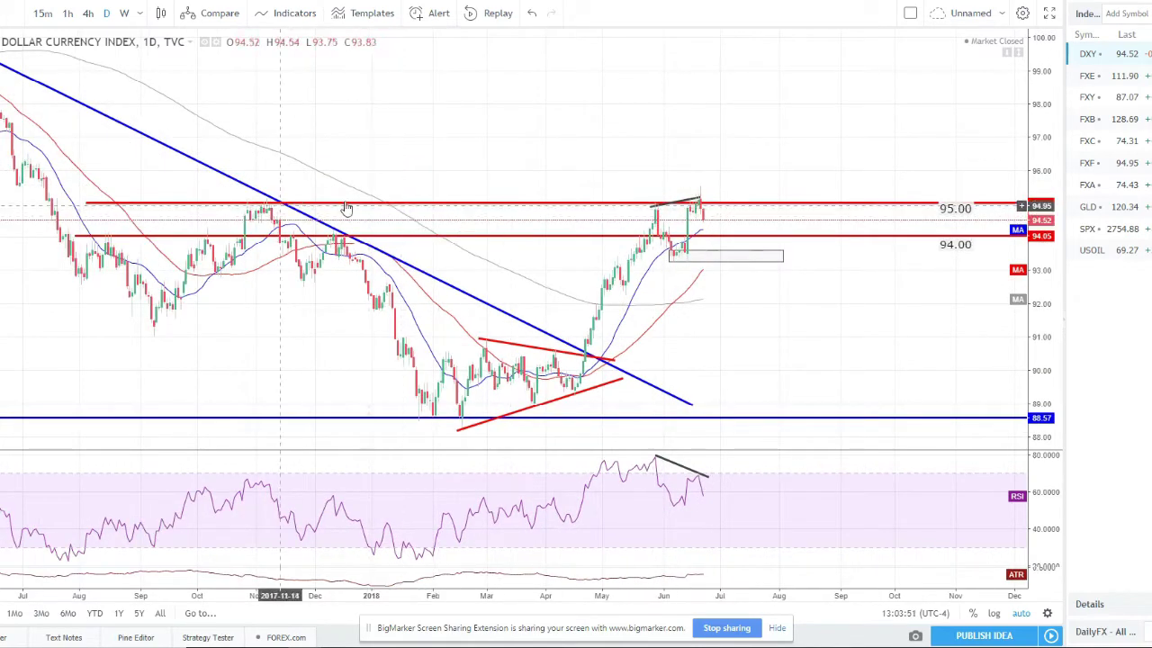
pyautogui.scroll(3, 585, 143)
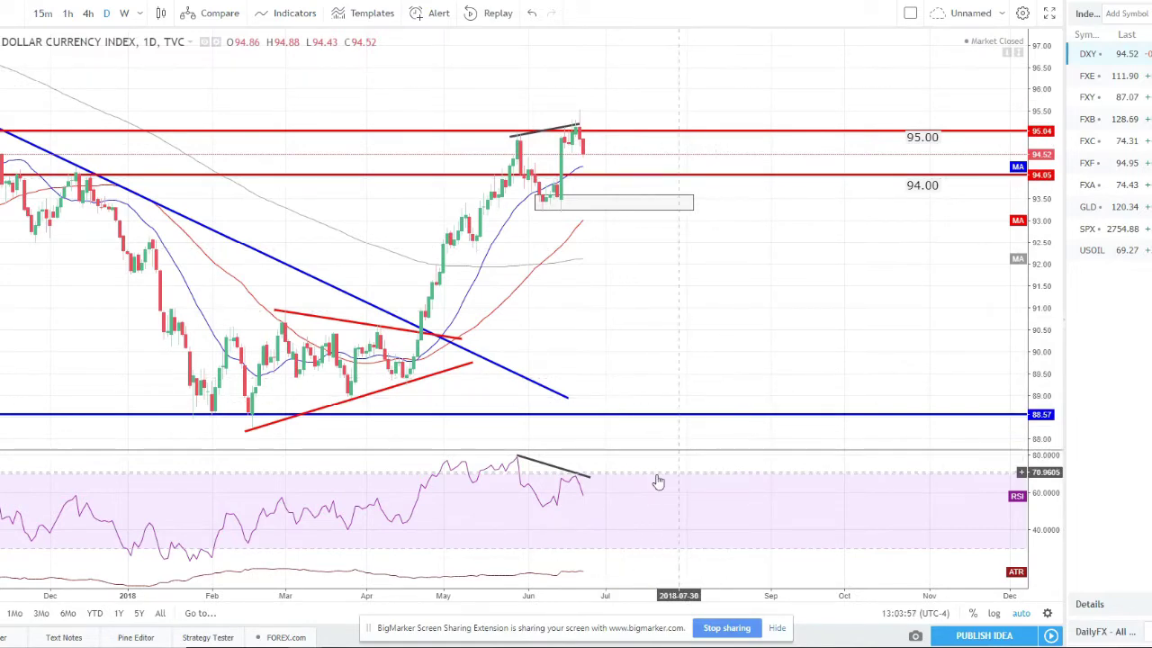
pyautogui.scroll(-1, 699, 269)
pyautogui.scroll(-2, 699, 269)
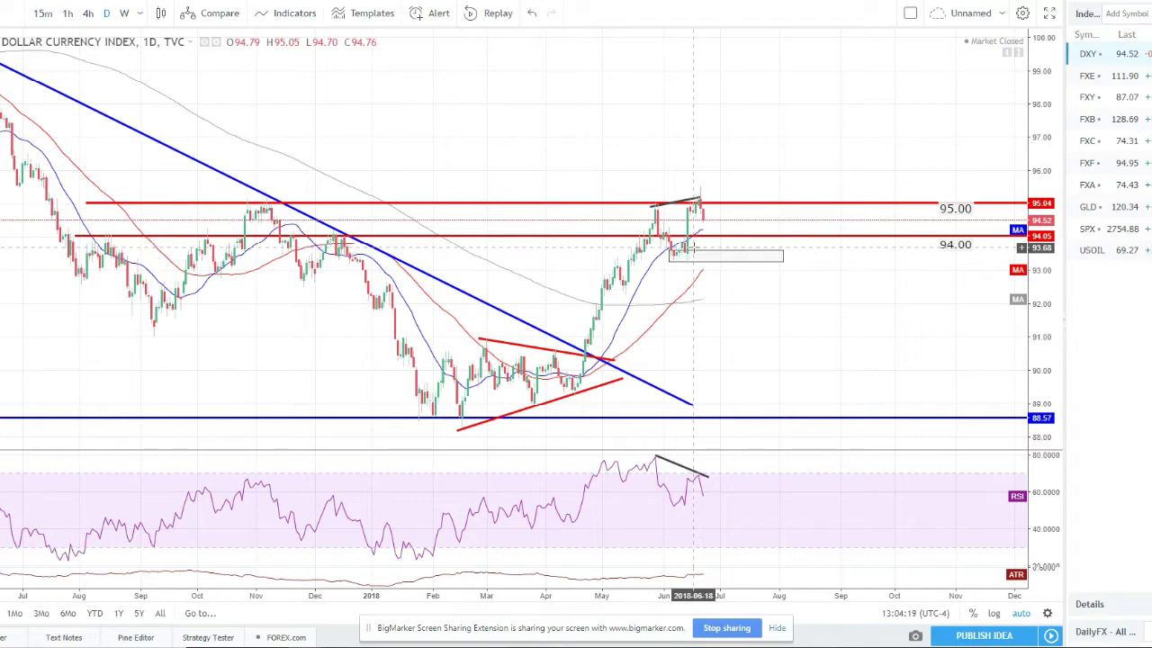
pyautogui.press('Down')
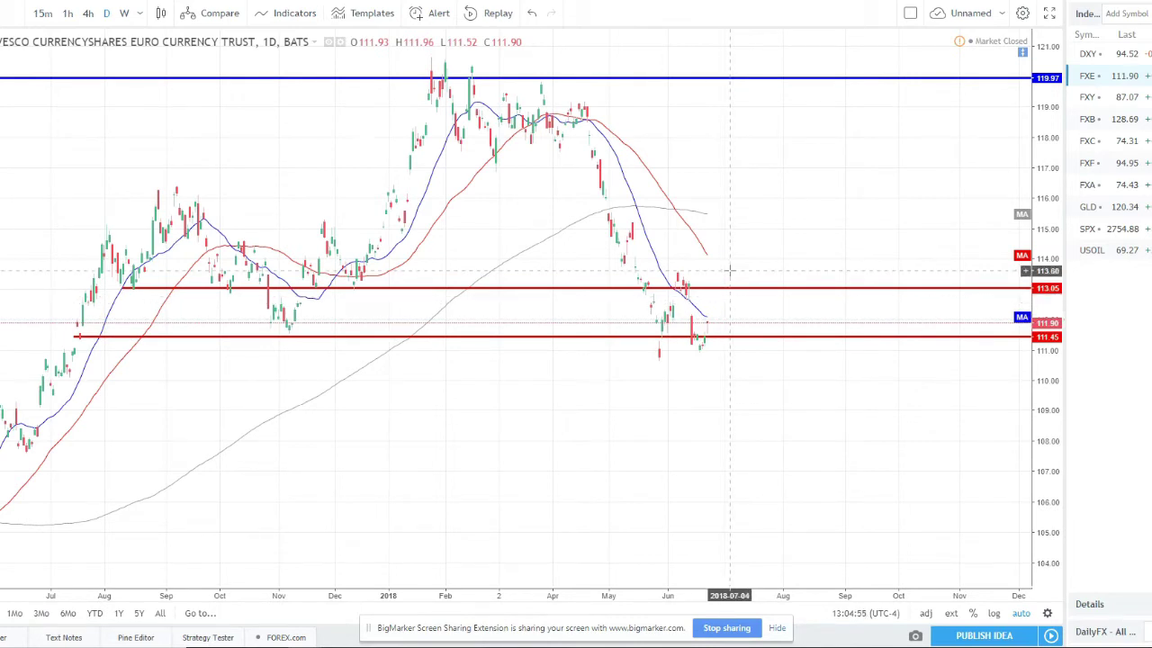
# - Check the 111.45 red support line on the FXE chart, then zoom out
pyautogui.click(706, 336)
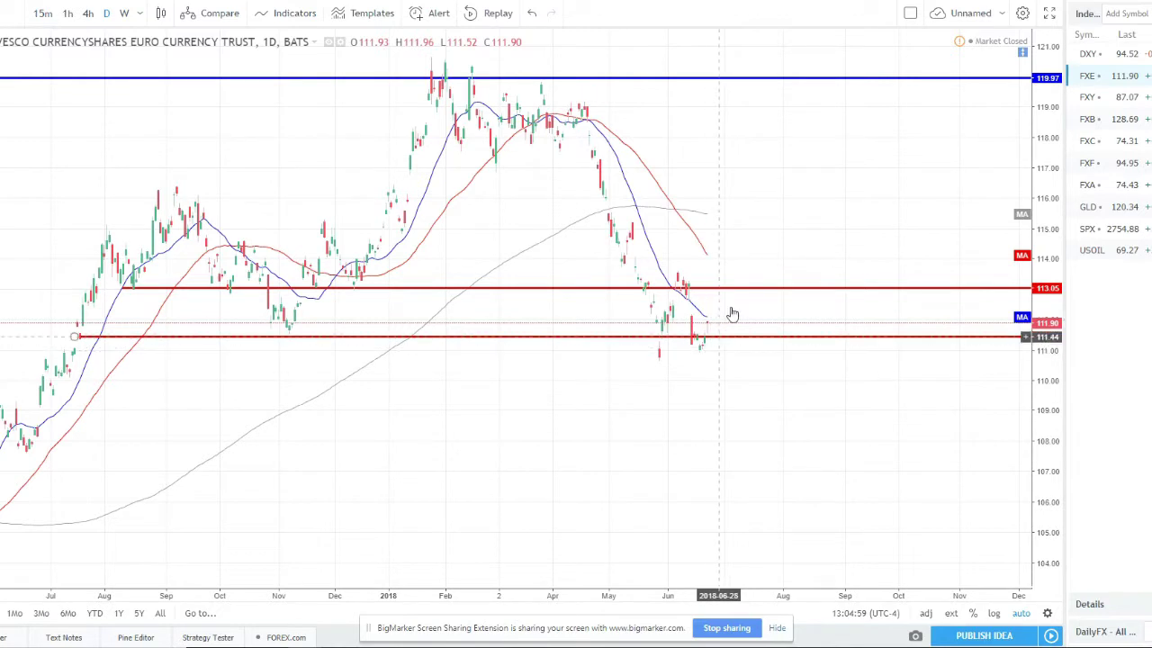
pyautogui.click(731, 326)
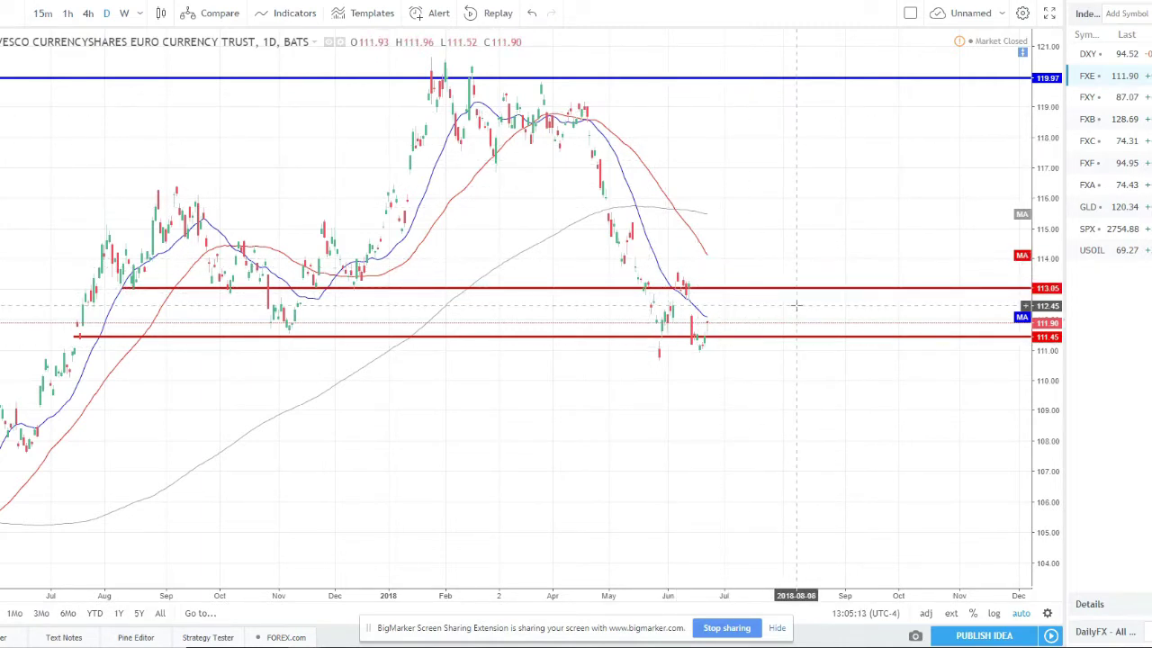
pyautogui.scroll(-2, 795, 306)
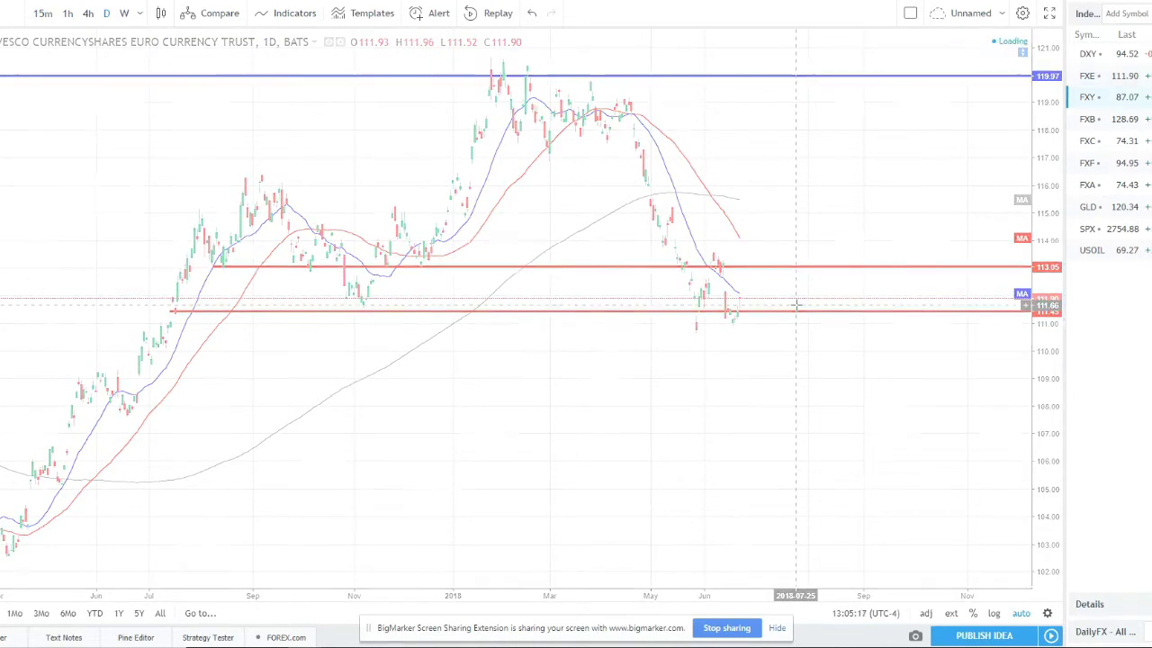
# - Load the FXY Japanese Yen Trust chart from the watchlist
pyautogui.press('Down')
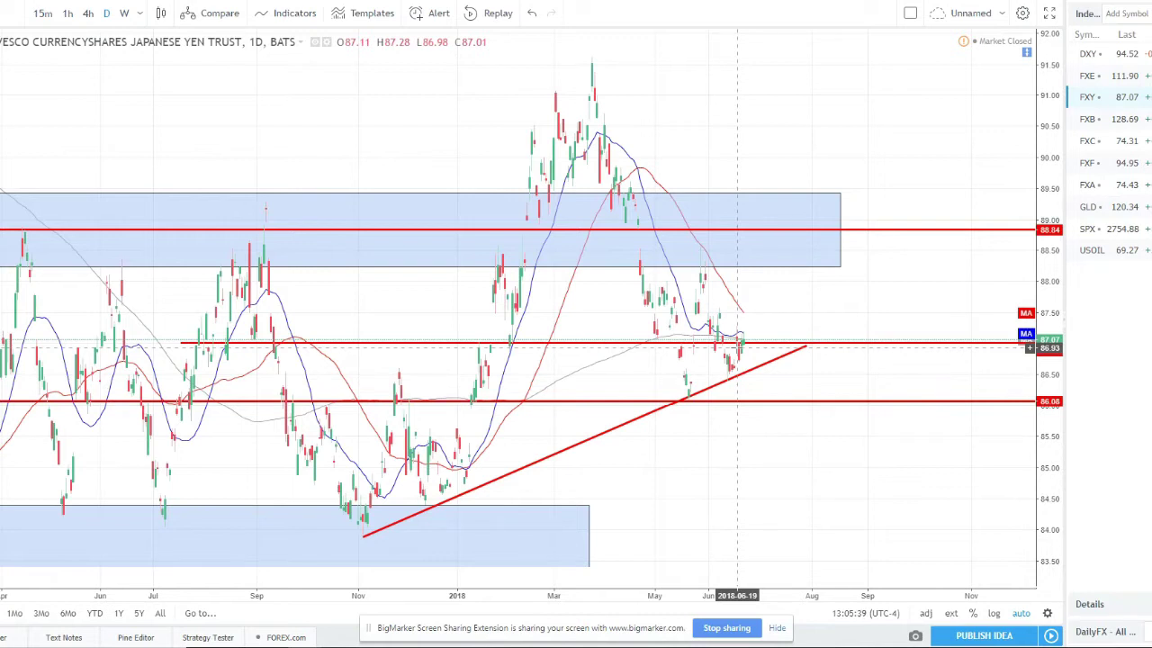
# - Load the FXB British Pound Sterling Trust daily chart from the watchlist
pyautogui.press('Down')
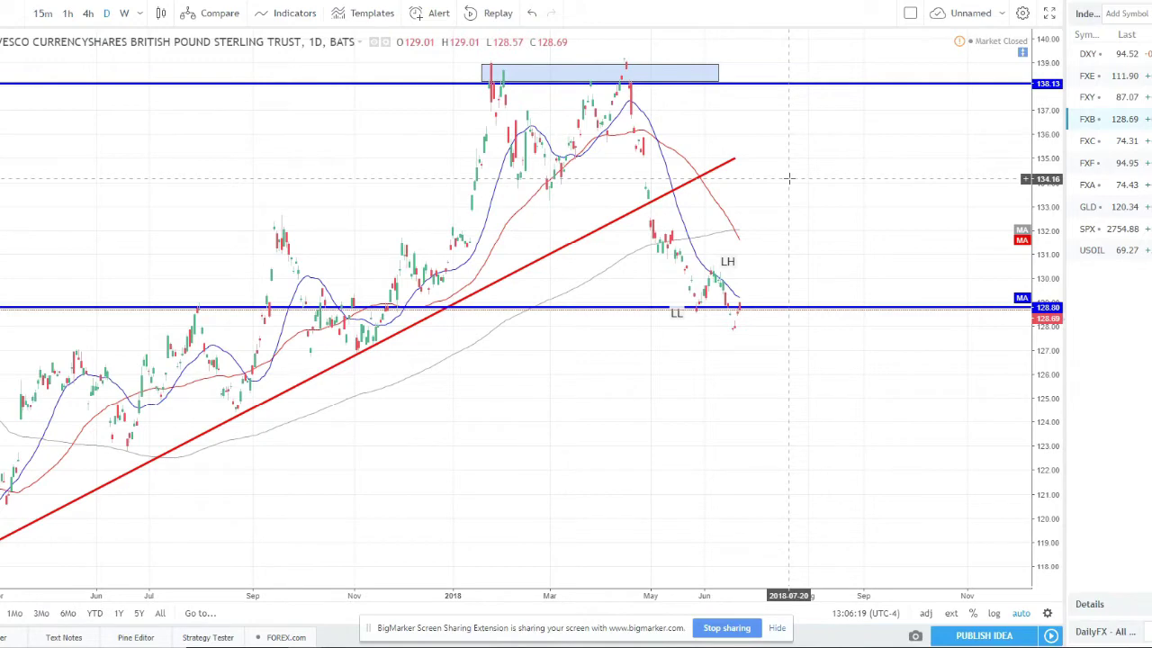
# - Load the FXC Canadian Dollar Trust chart and zoom out and back in to review it
pyautogui.press('Down')
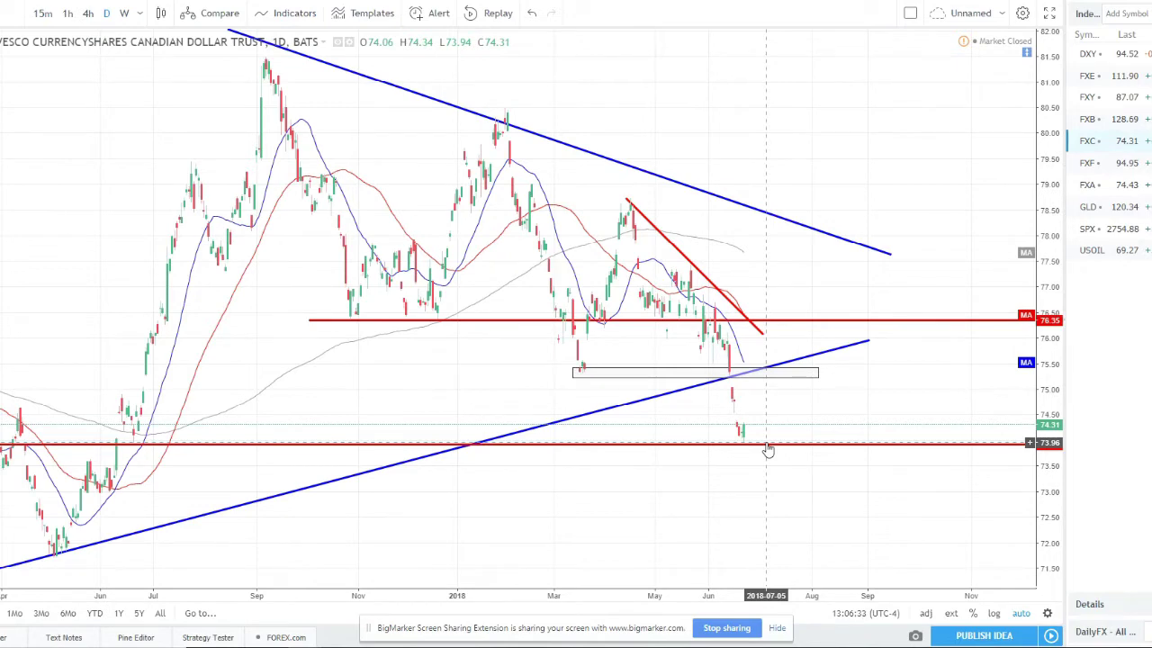
pyautogui.scroll(-6, 768, 450)
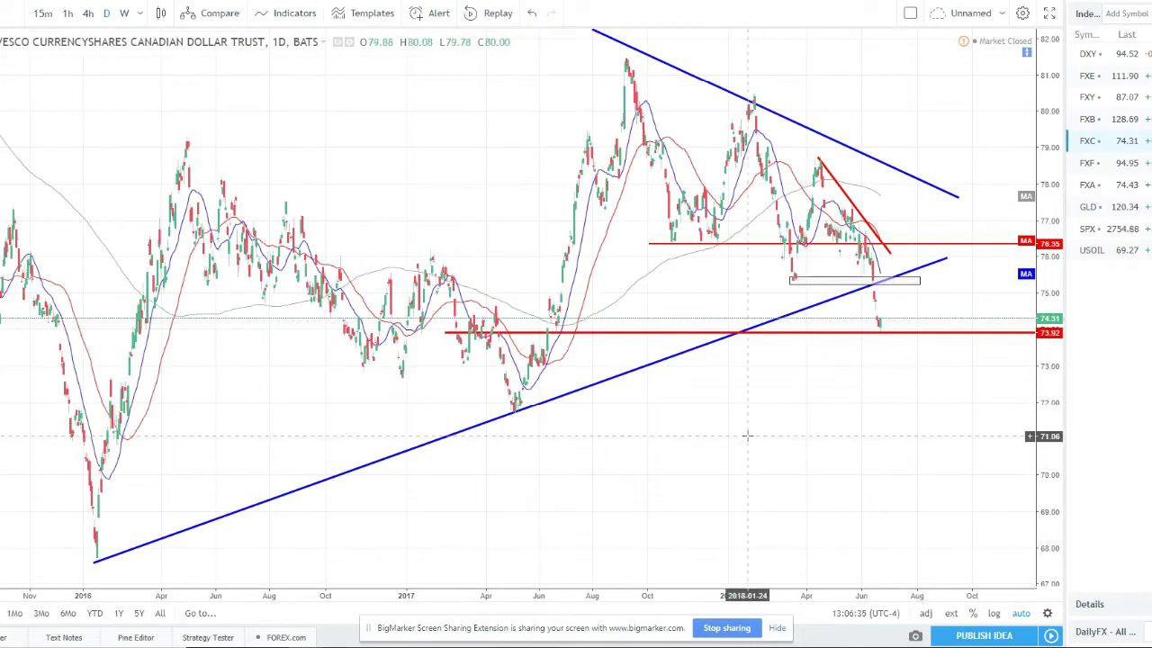
pyautogui.scroll(4, 783, 309)
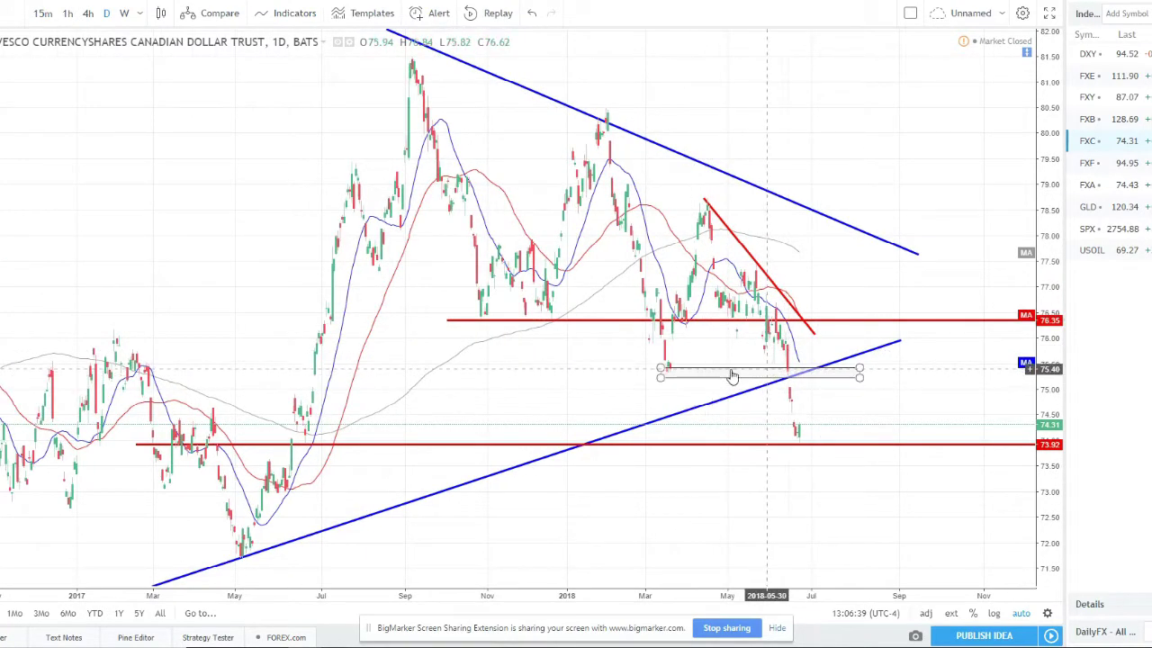
pyautogui.scroll(3, 725, 368)
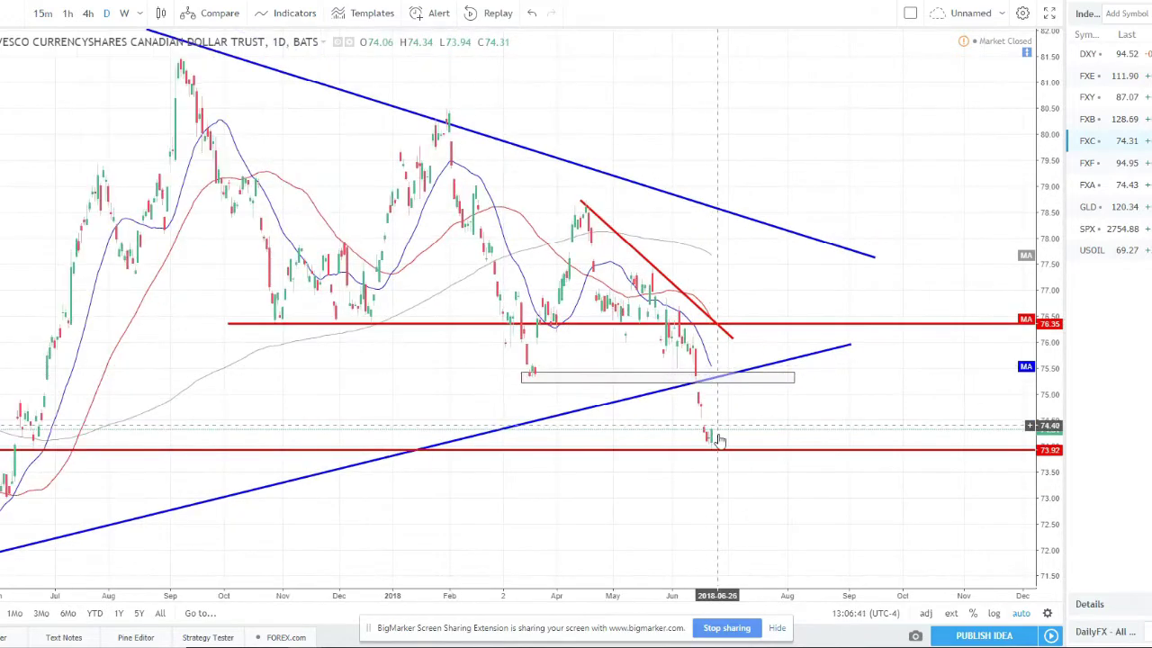
pyautogui.scroll(-2, 717, 462)
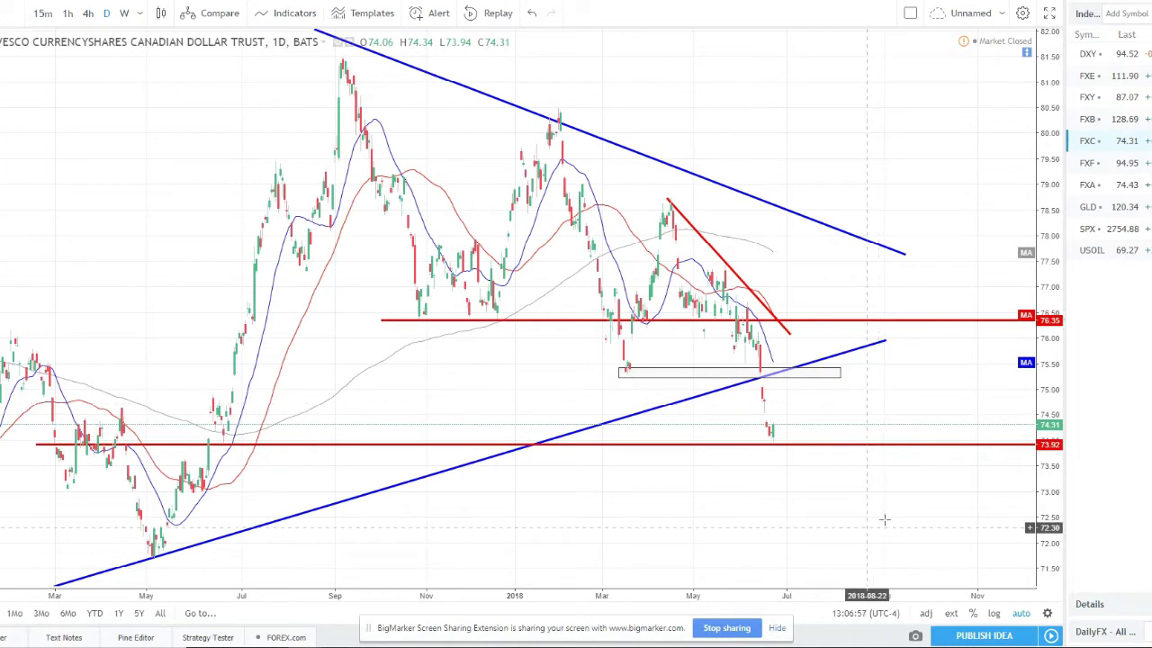
pyautogui.press('Down')
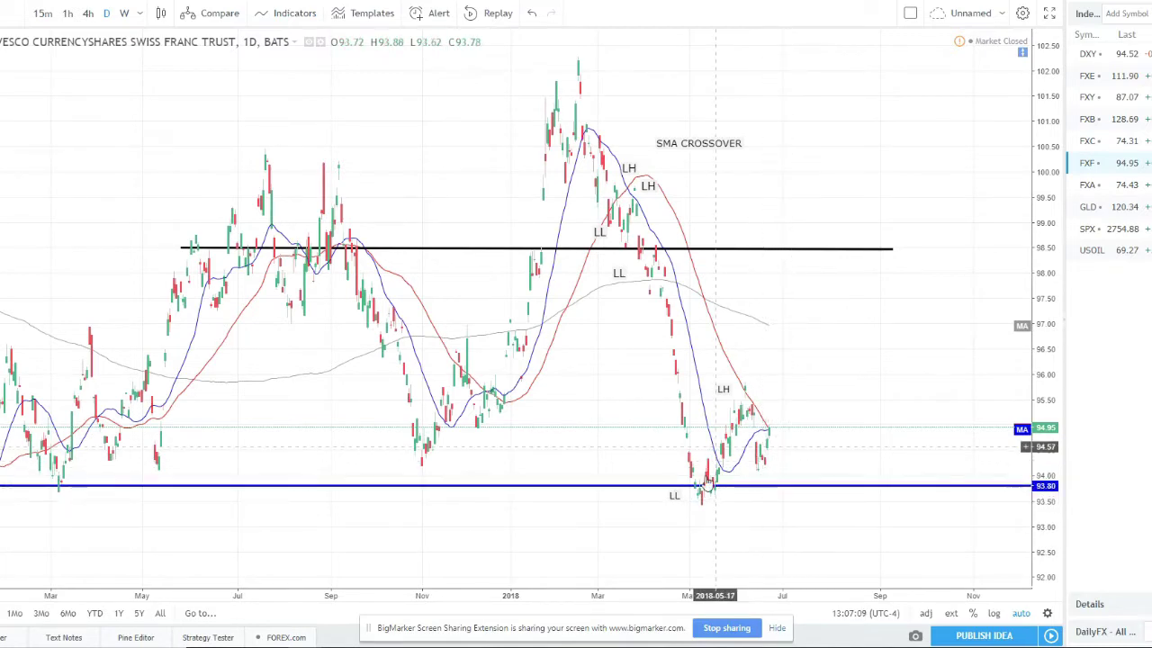
# - Recentre the FXF chart and move the recent LH label right onto its June peak
pyautogui.scroll(-3, 771, 460)
pyautogui.scroll(-1, 771, 460)
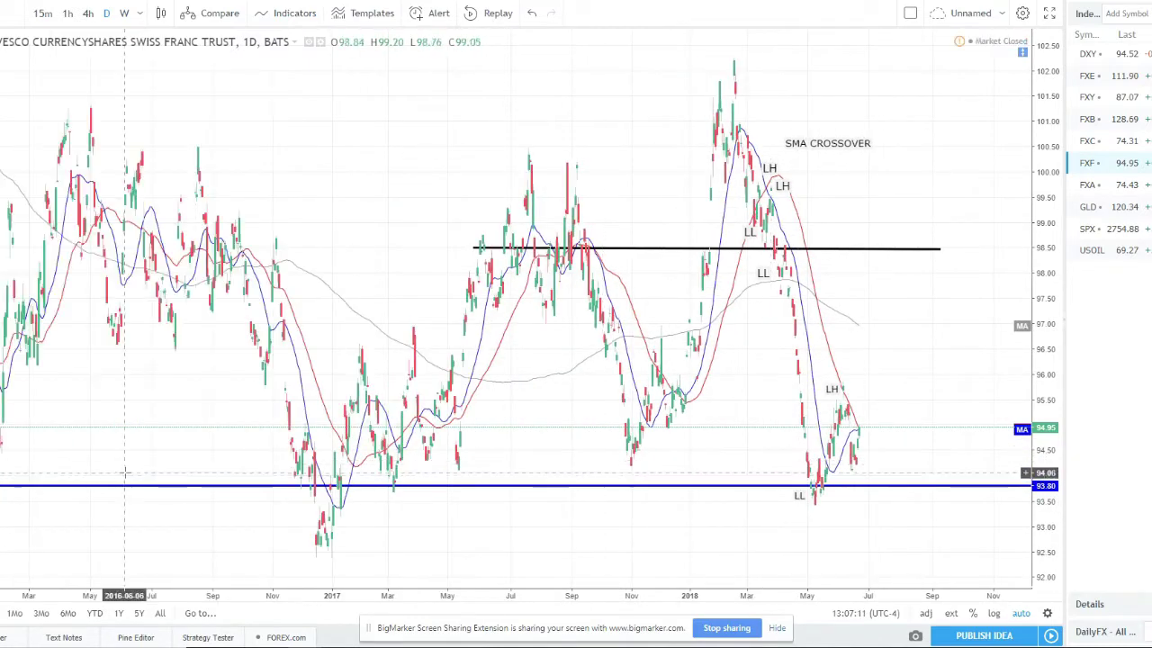
pyautogui.scroll(5, 783, 468)
pyautogui.scroll(2, 774, 473)
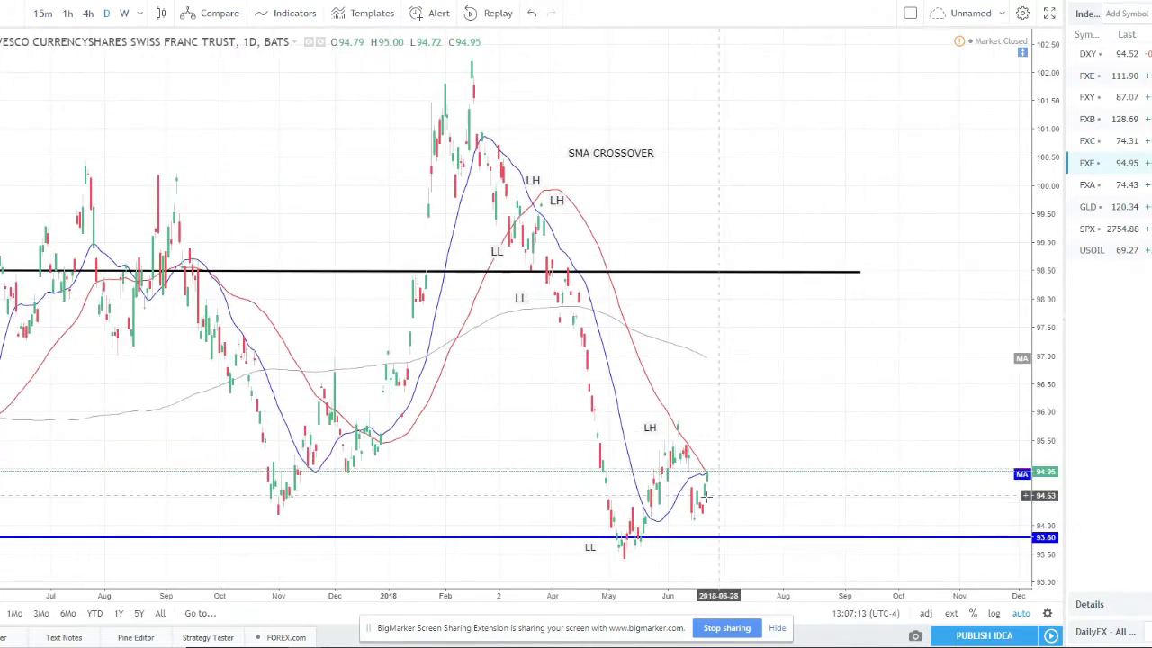
pyautogui.moveTo(707, 499); pyautogui.dragTo(771, 501)
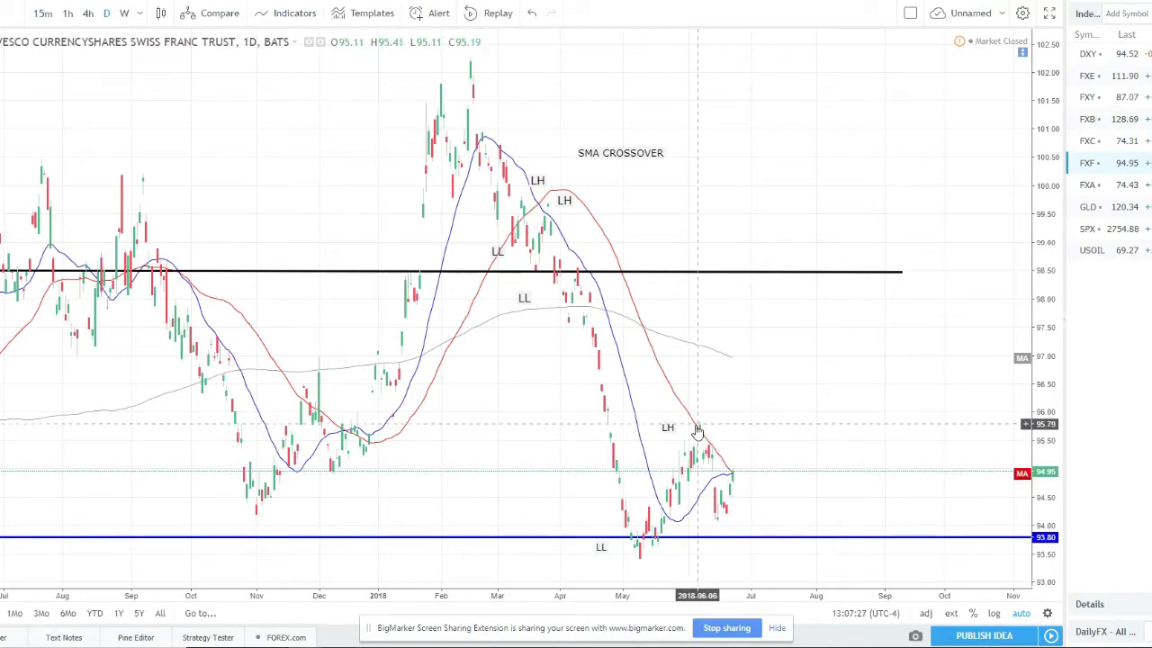
pyautogui.moveTo(665, 424)
pyautogui.mouseDown()
pyautogui.moveTo(686, 421)
pyautogui.moveTo(671, 417)
pyautogui.mouseUp()
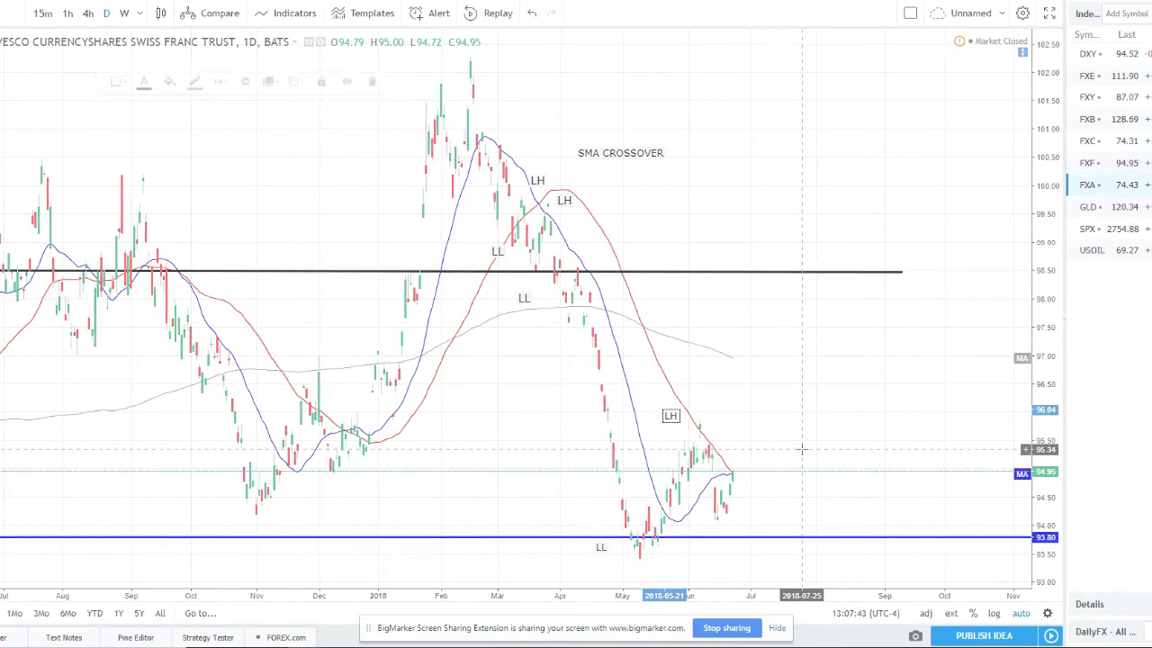
pyautogui.press('space')
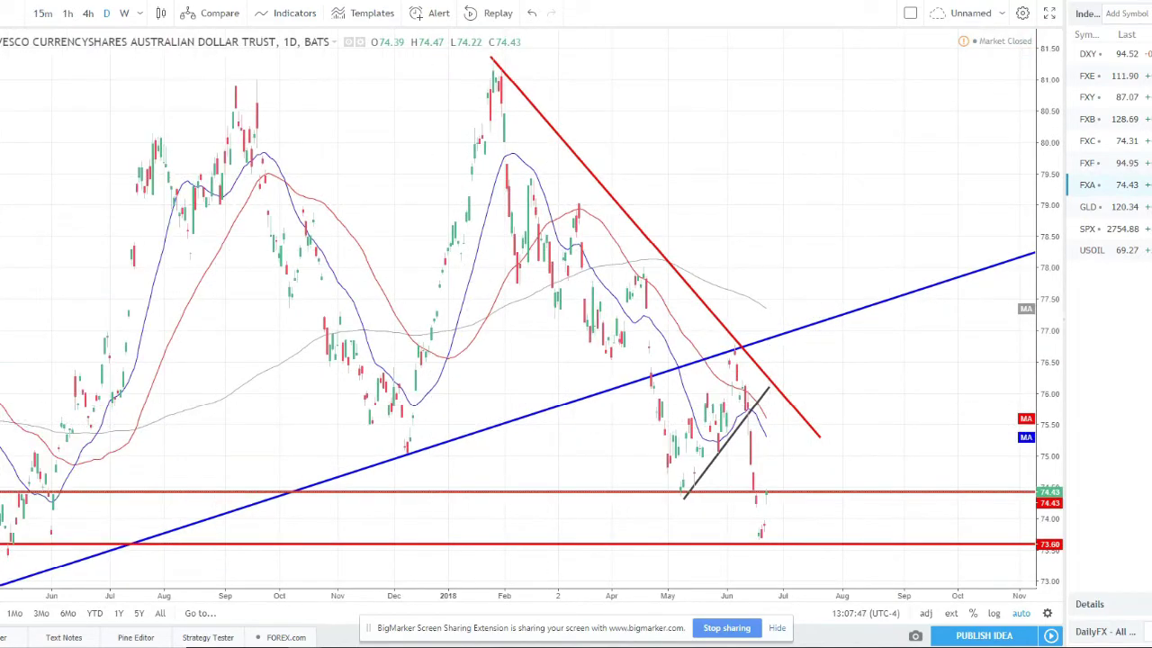
# - Draw a black trend line on FXA from the late-April bars up to the June high
pyautogui.click(18, 76)
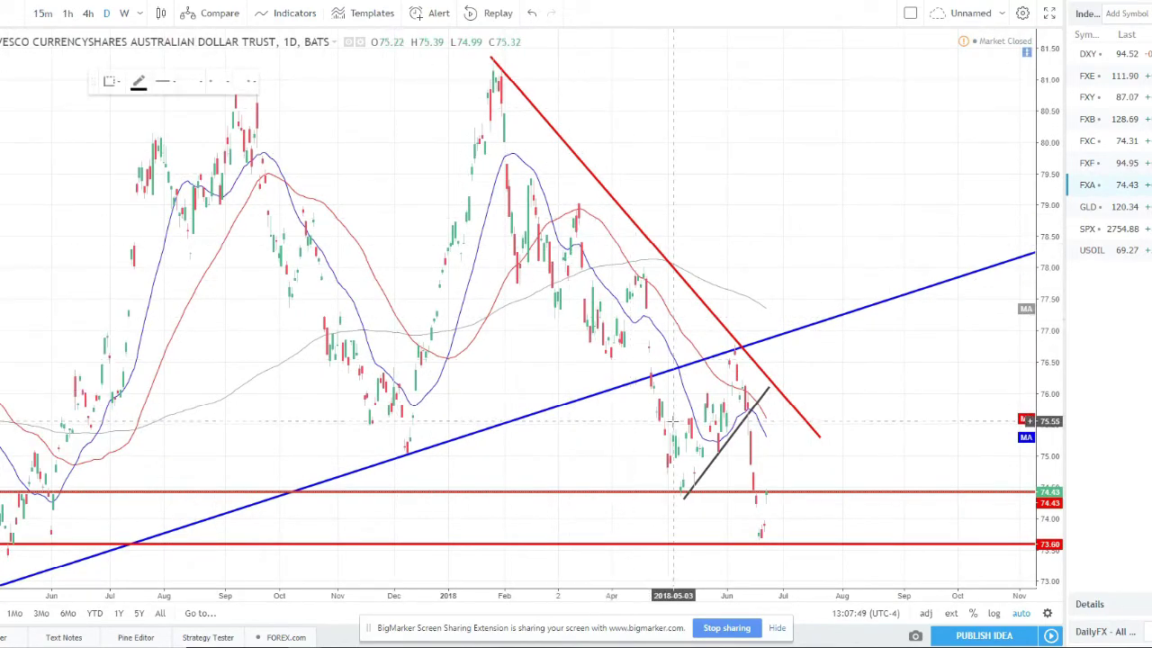
pyautogui.click(640, 422)
pyautogui.click(731, 349)
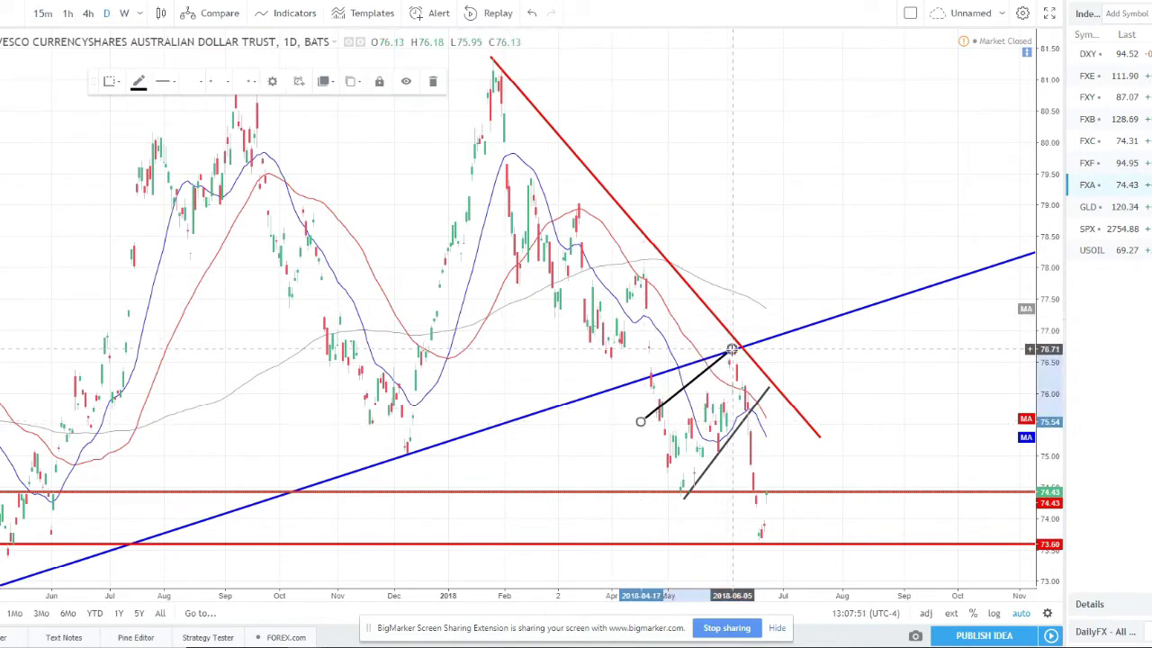
pyautogui.click(823, 220)
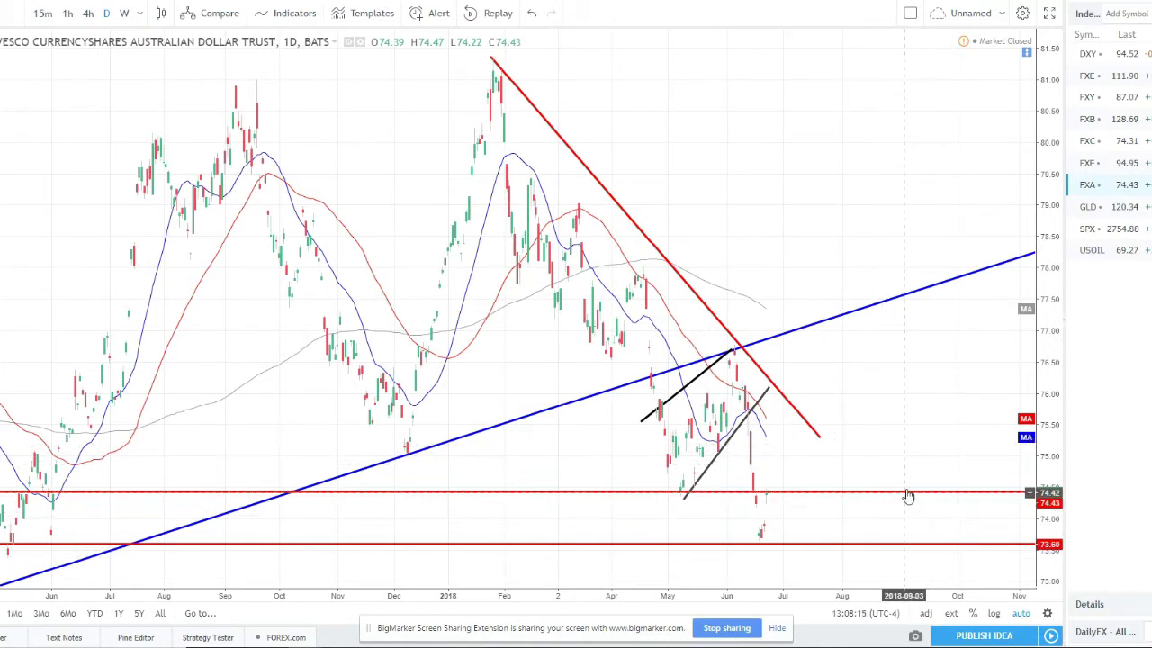
pyautogui.hotkey('alt', 'Tab')
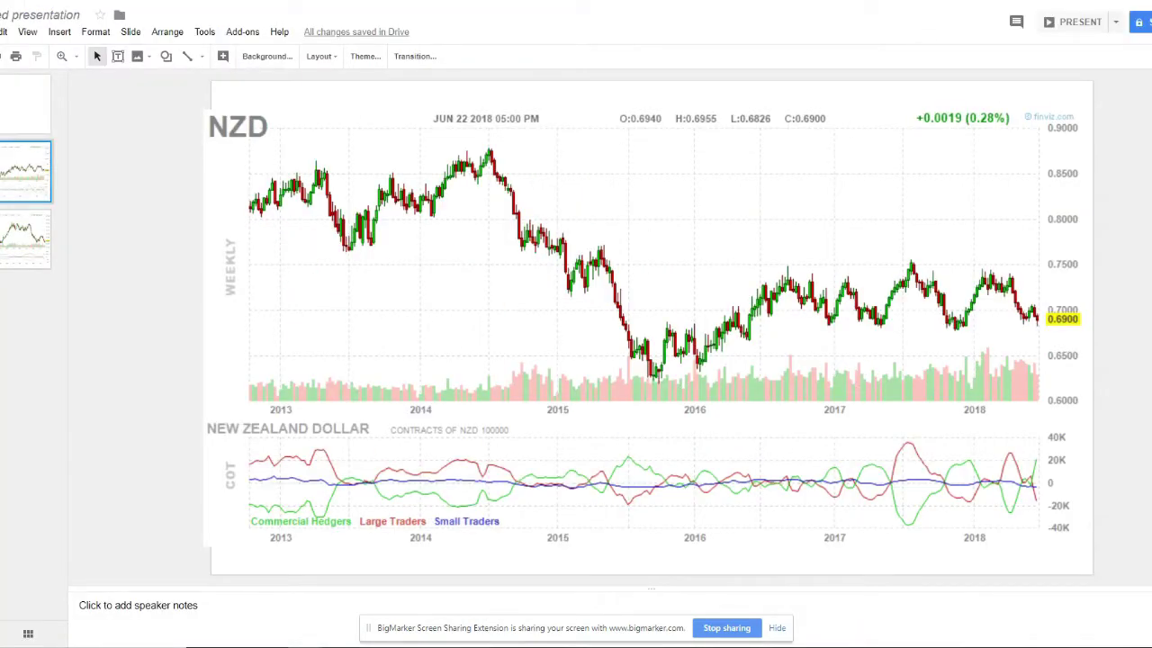
# - Present the weekly NZD chart slide full screen and scroll through it
pyautogui.click(1072, 33)
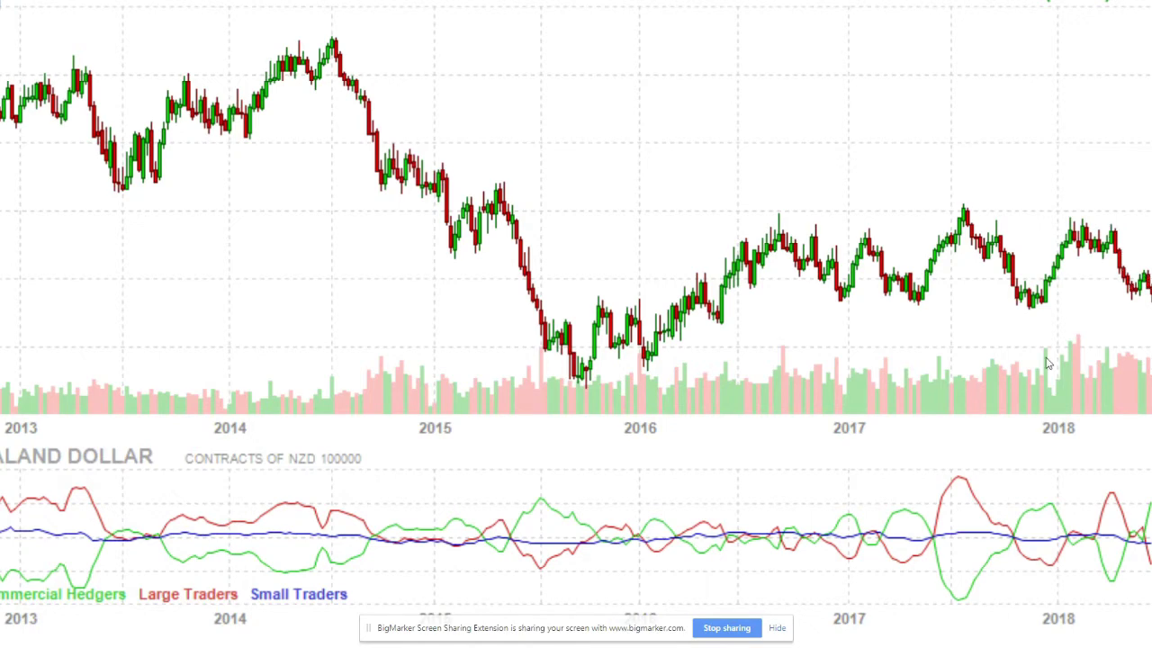
pyautogui.scroll(5, 655, 315)
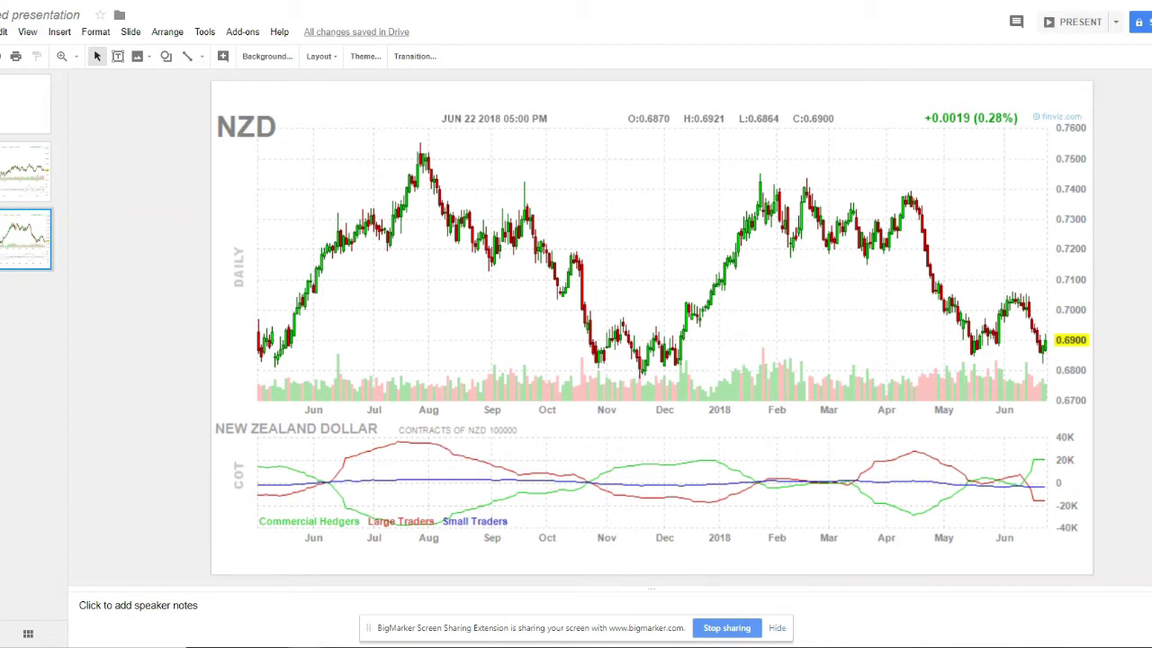
pyautogui.hotkey('alt', 'Tab')
# - Load the GLD Gold Trust daily chart and zoom out and back in on it
pyautogui.click(1123, 209)
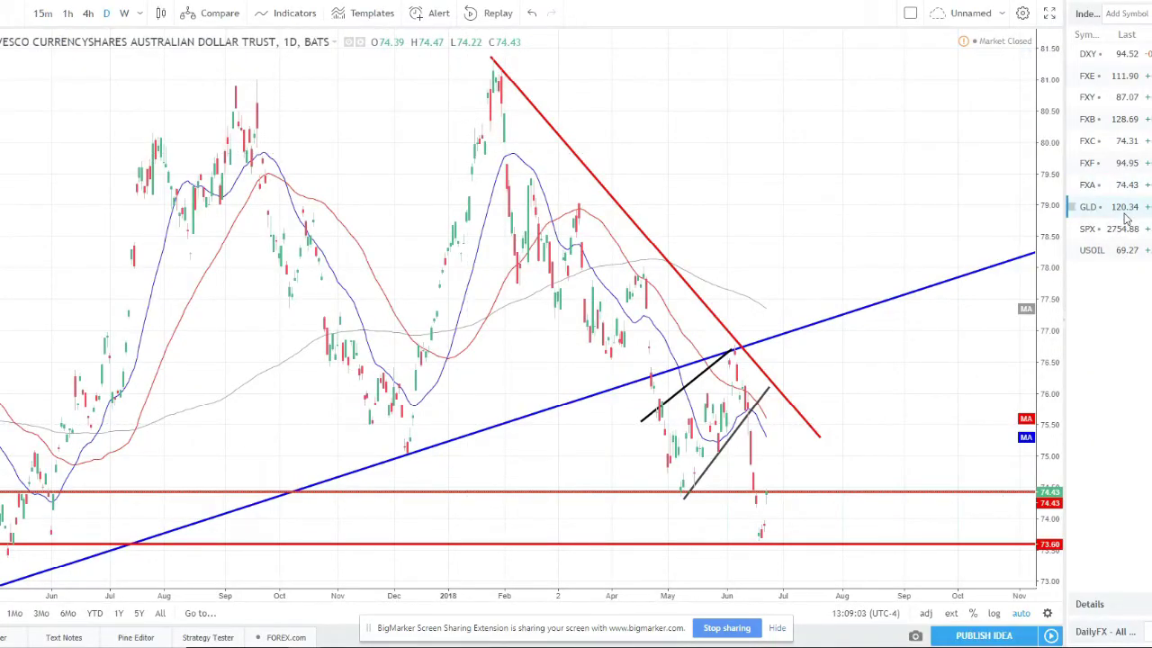
pyautogui.scroll(-5, 837, 343)
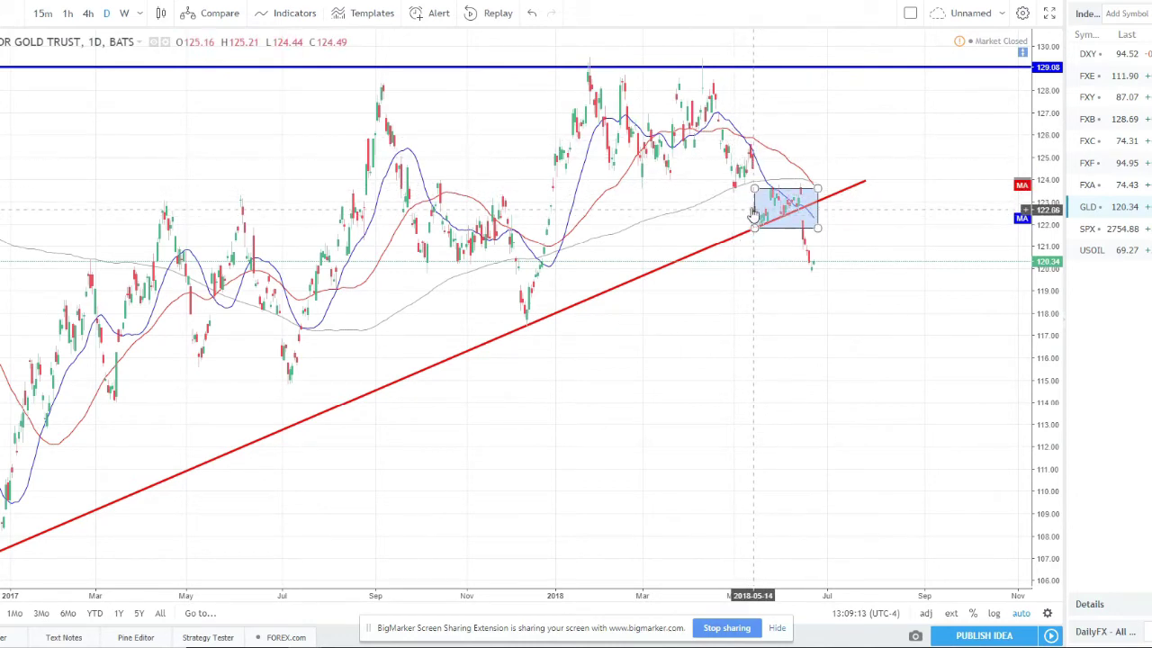
pyautogui.scroll(-2, 810, 202)
pyautogui.scroll(4, 801, 225)
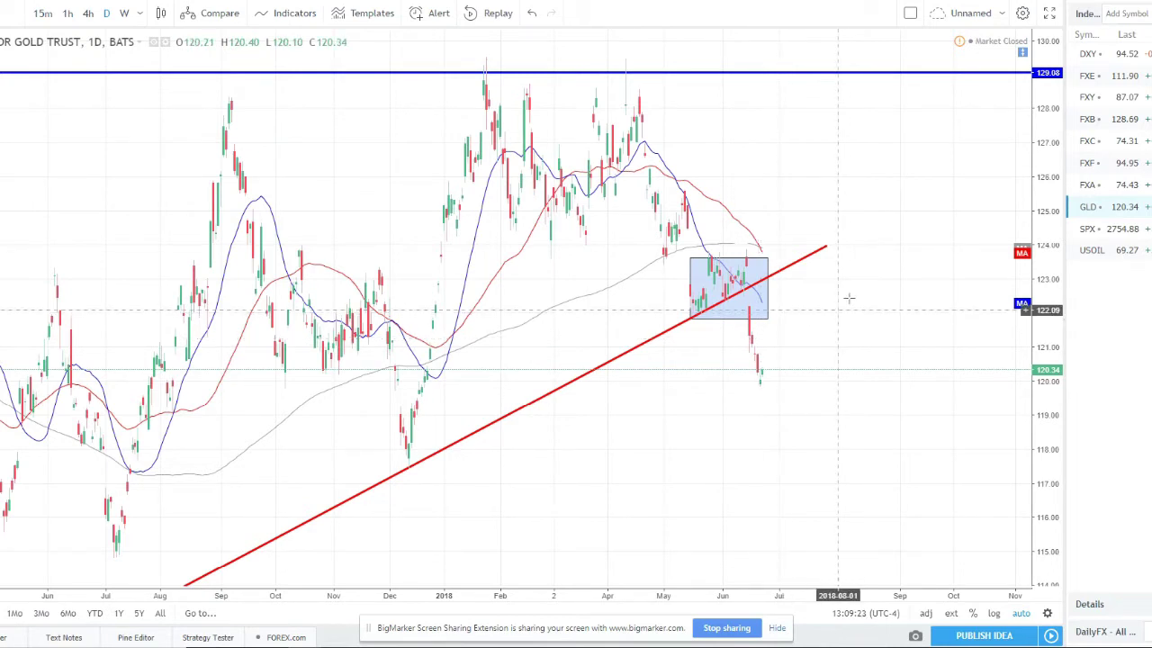
pyautogui.click(2, 81)
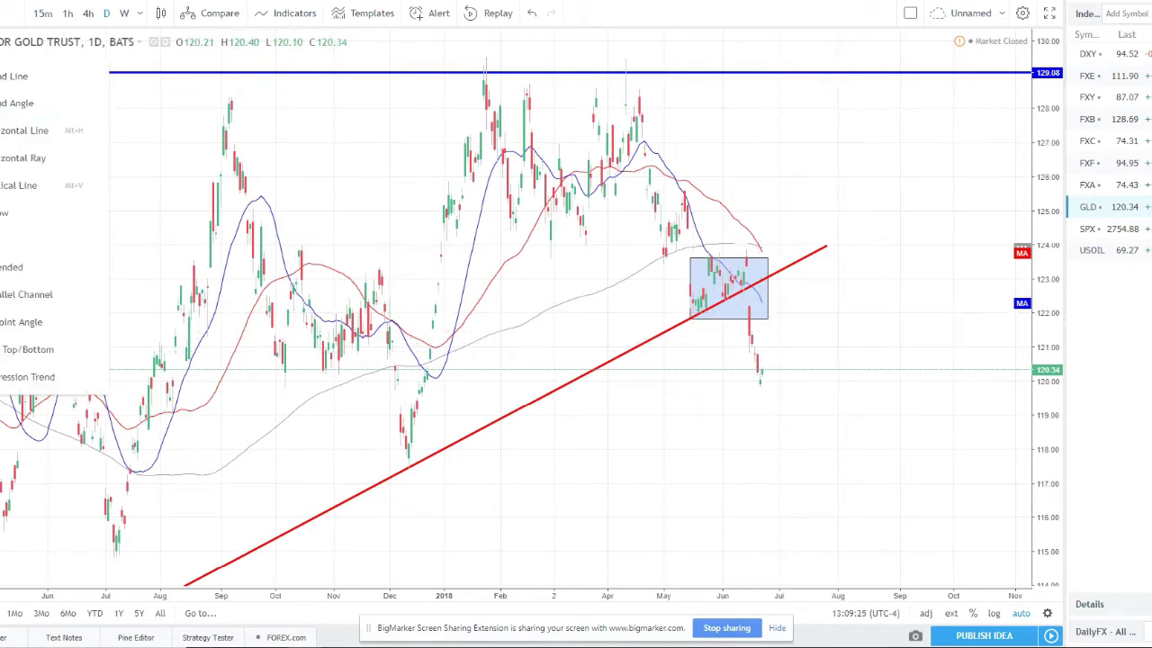
pyautogui.click(1, 125)
pyautogui.click(9, 125)
pyautogui.moveTo(777, 373)
pyautogui.mouseDown()
pyautogui.moveTo(829, 288)
pyautogui.moveTo(853, 369)
pyautogui.mouseUp()
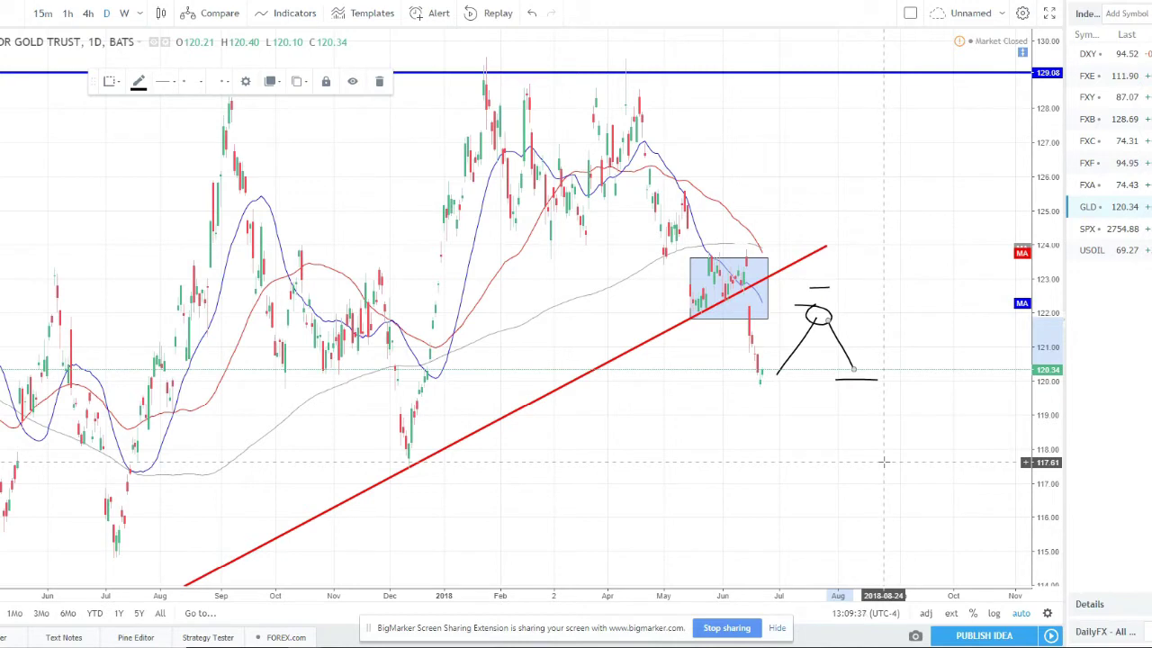
pyautogui.press('Delete')
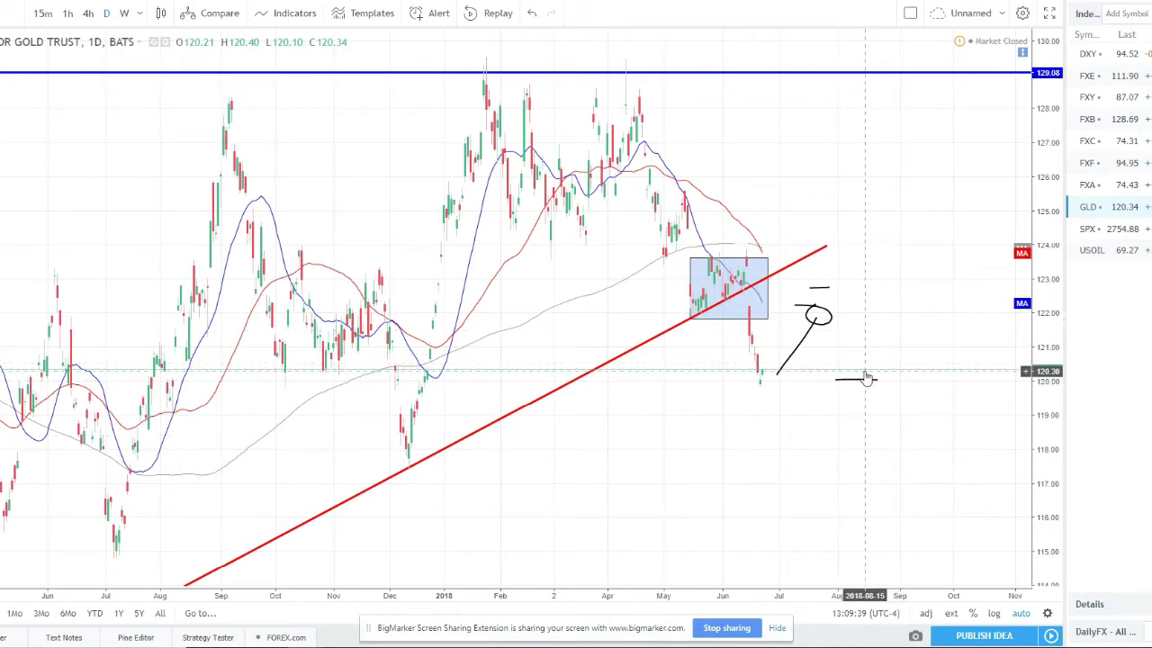
pyautogui.press('Delete')
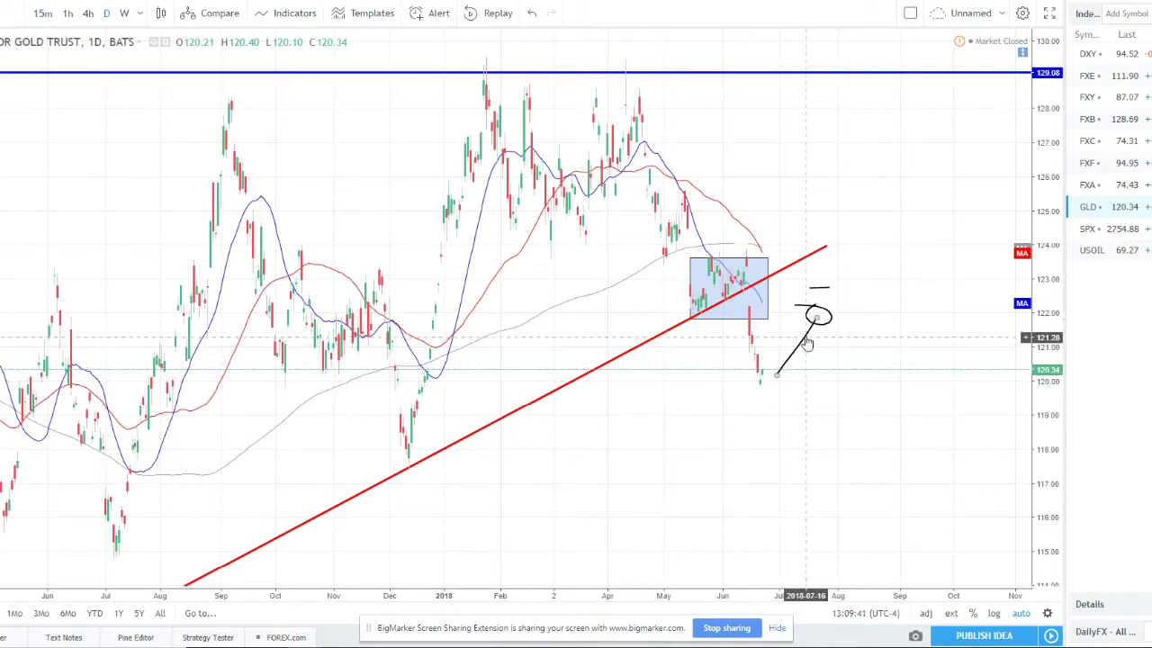
pyautogui.press('Delete')
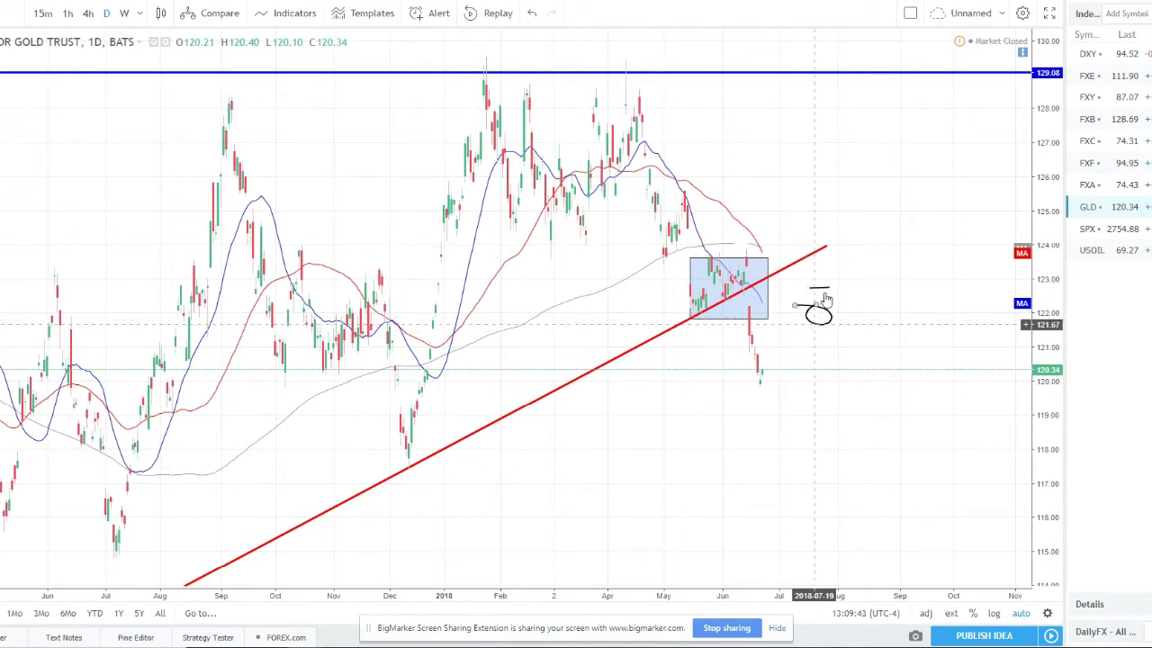
pyautogui.press('Delete')
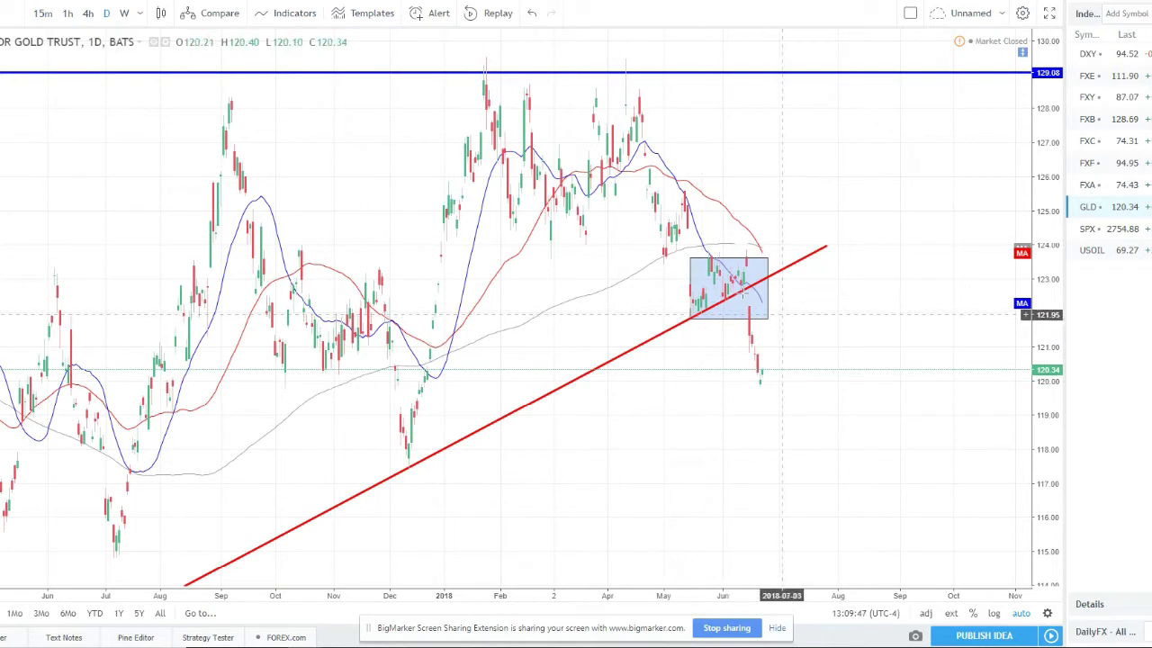
pyautogui.click(747, 322)
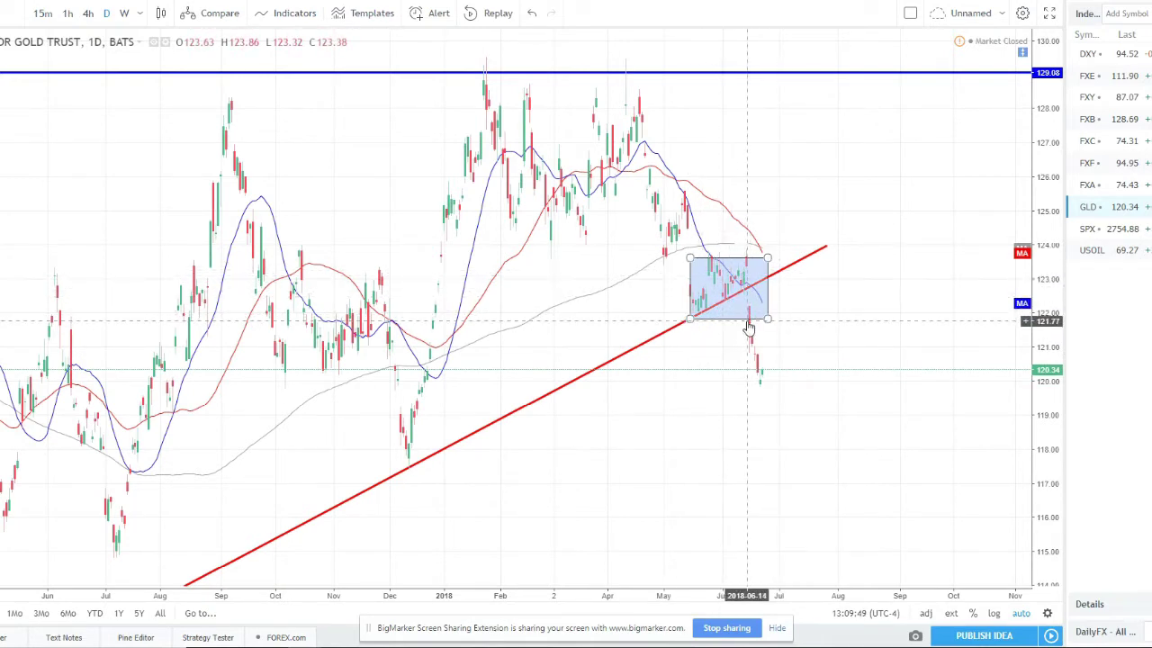
# - Deselect the blue box and zoom the gold chart out, in and out again
pyautogui.click(747, 331)
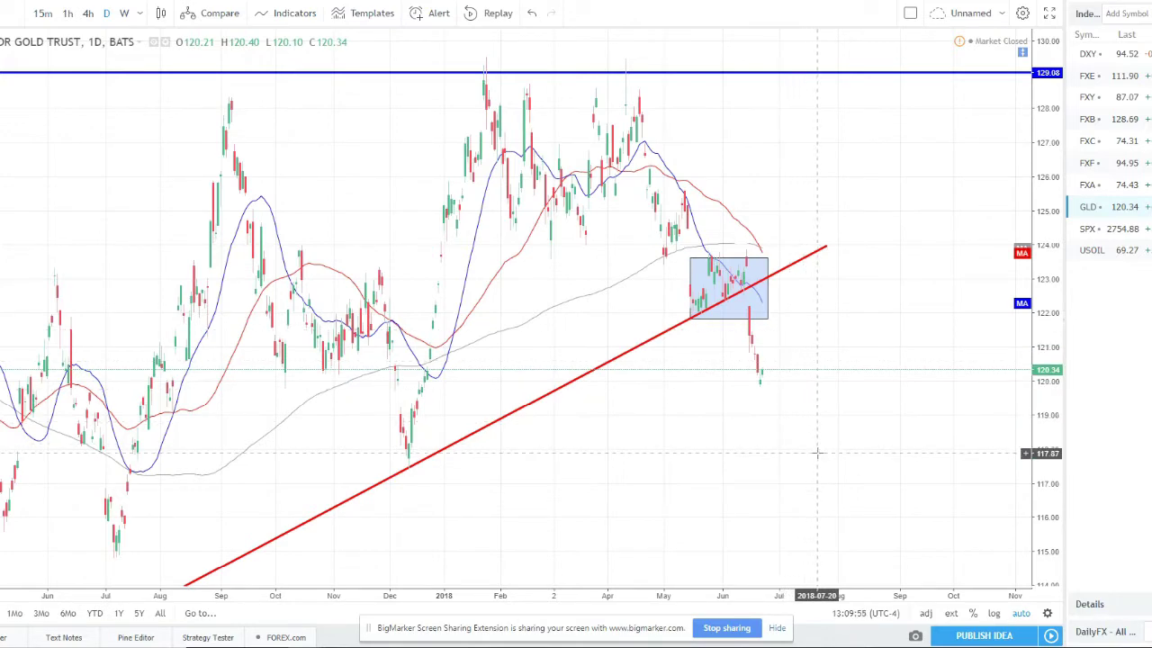
pyautogui.scroll(-3, 814, 450)
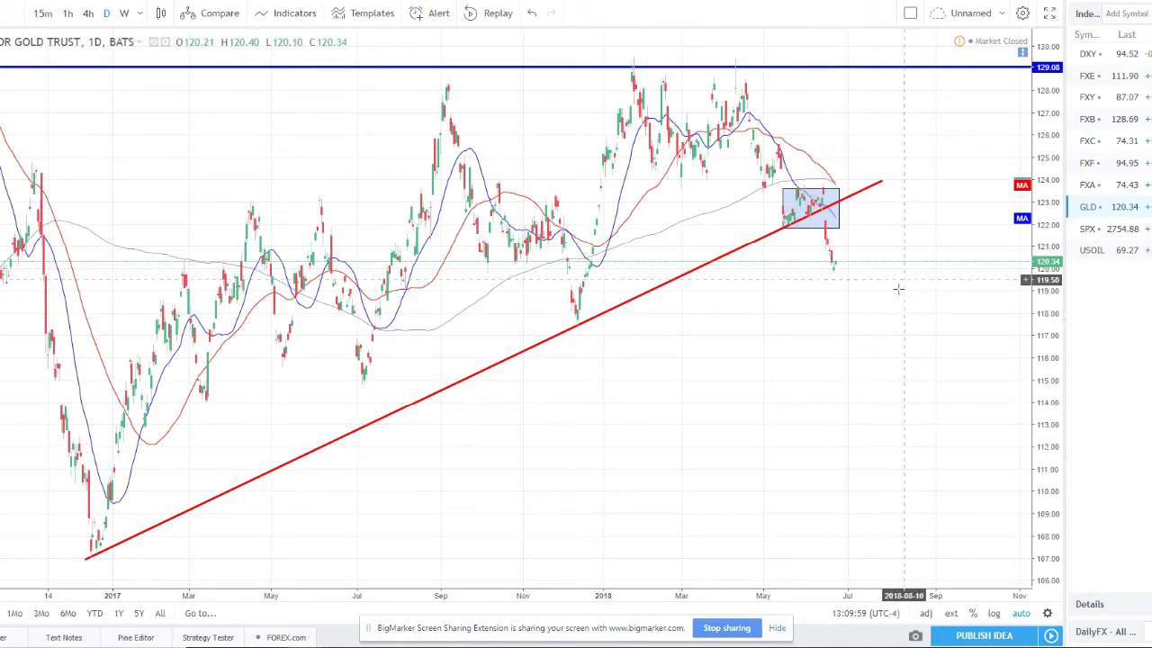
pyautogui.scroll(3, 895, 277)
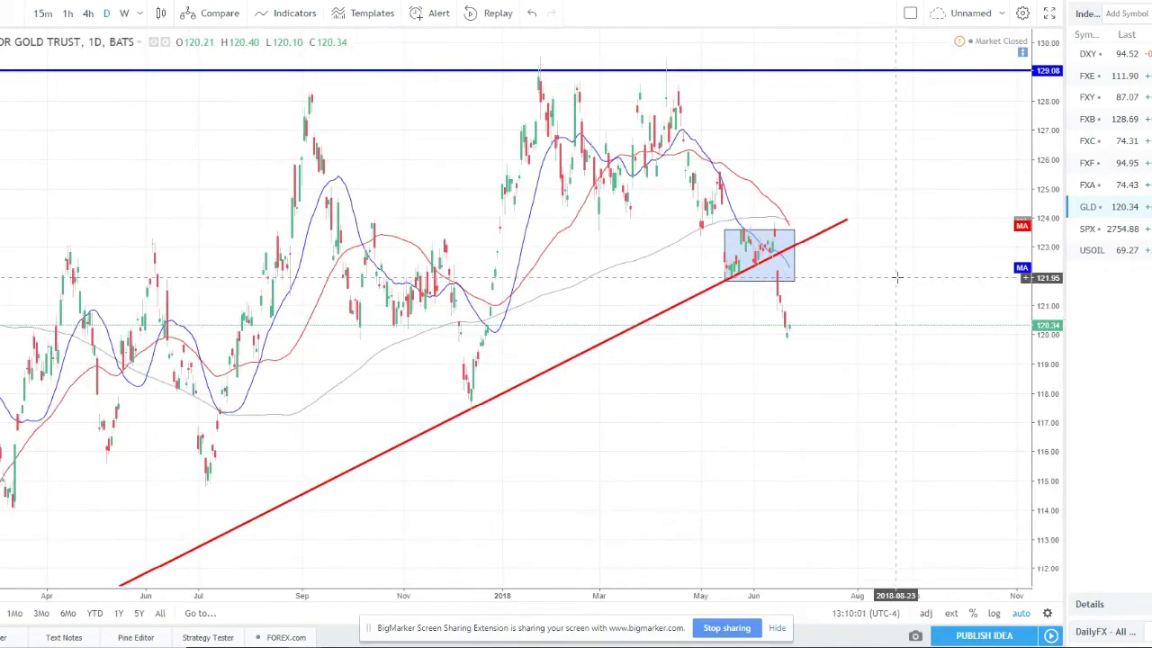
pyautogui.scroll(-2, 675, 324)
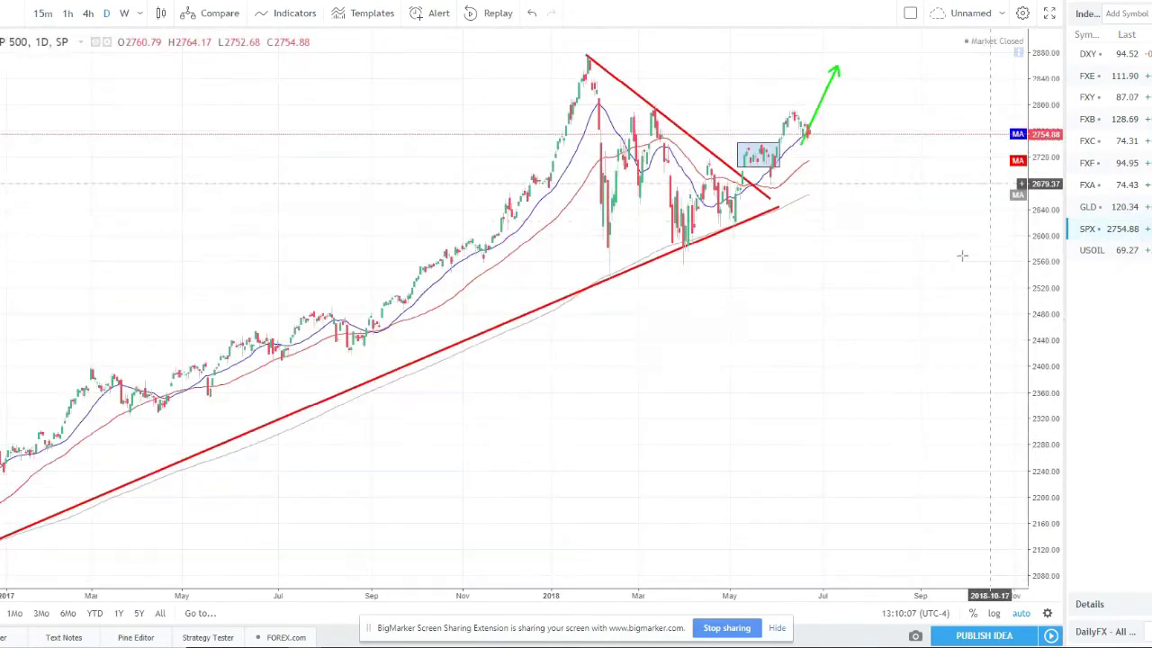
pyautogui.scroll(2, 800, 295)
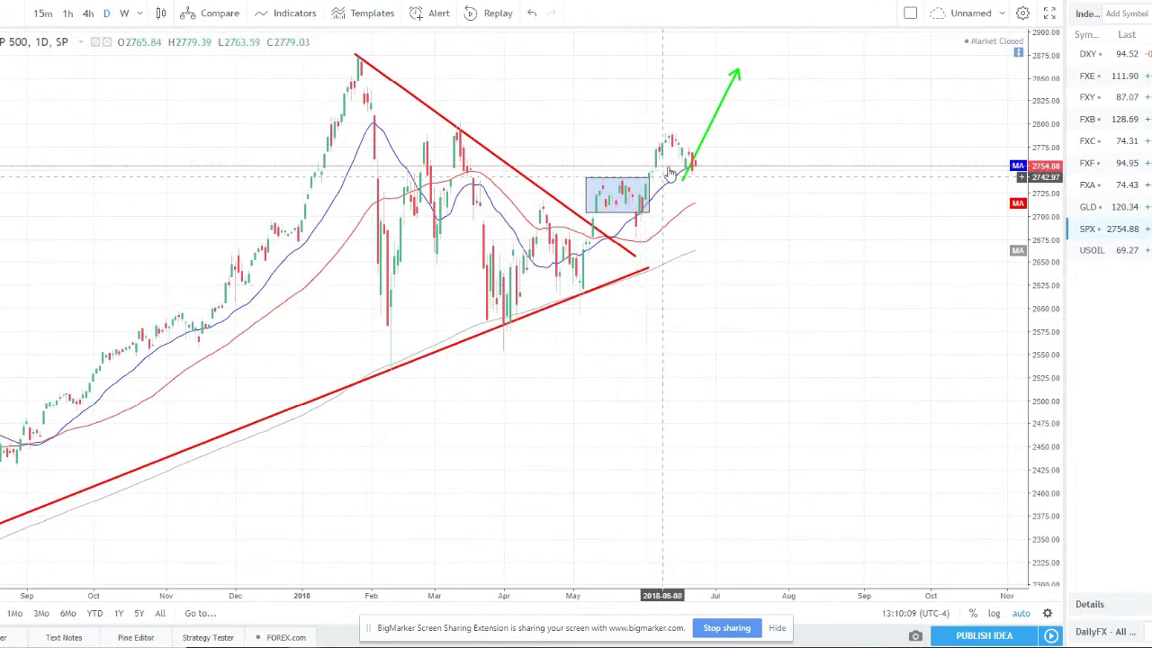
pyautogui.moveTo(574, 279)
pyautogui.mouseDown()
pyautogui.moveTo(619, 176)
pyautogui.moveTo(631, 209)
pyautogui.moveTo(673, 141)
pyautogui.moveTo(690, 170)
pyautogui.moveTo(755, 83)
pyautogui.mouseUp()
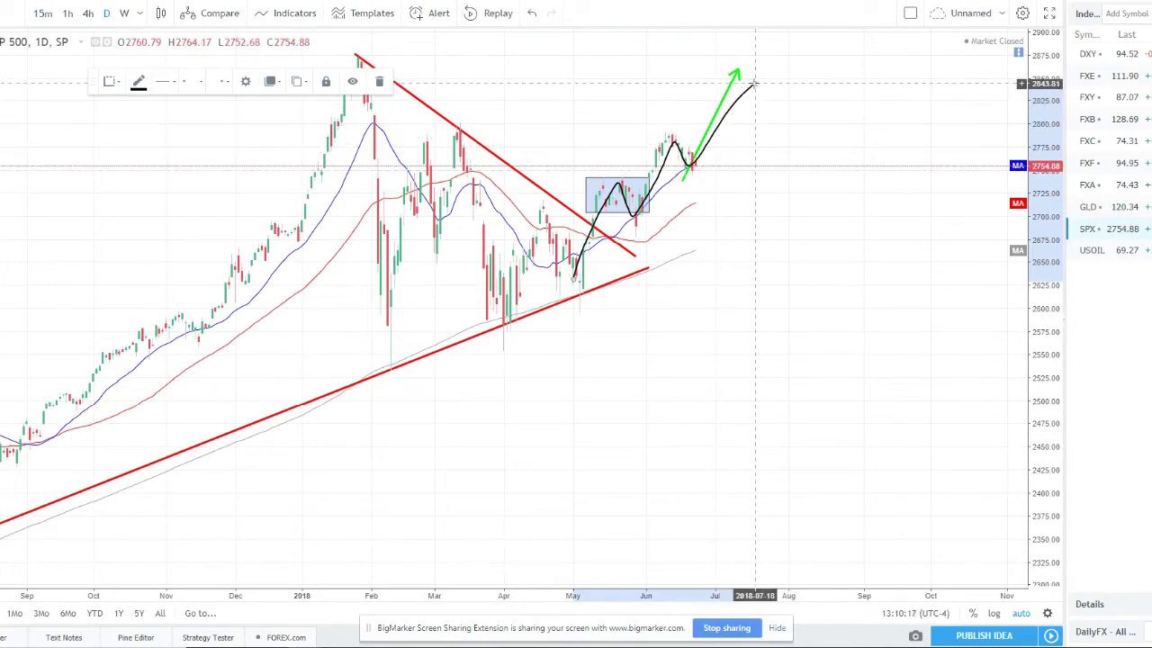
pyautogui.hotkey('ctrl', 'z')
pyautogui.moveTo(691, 149); pyautogui.dragTo(707, 171)
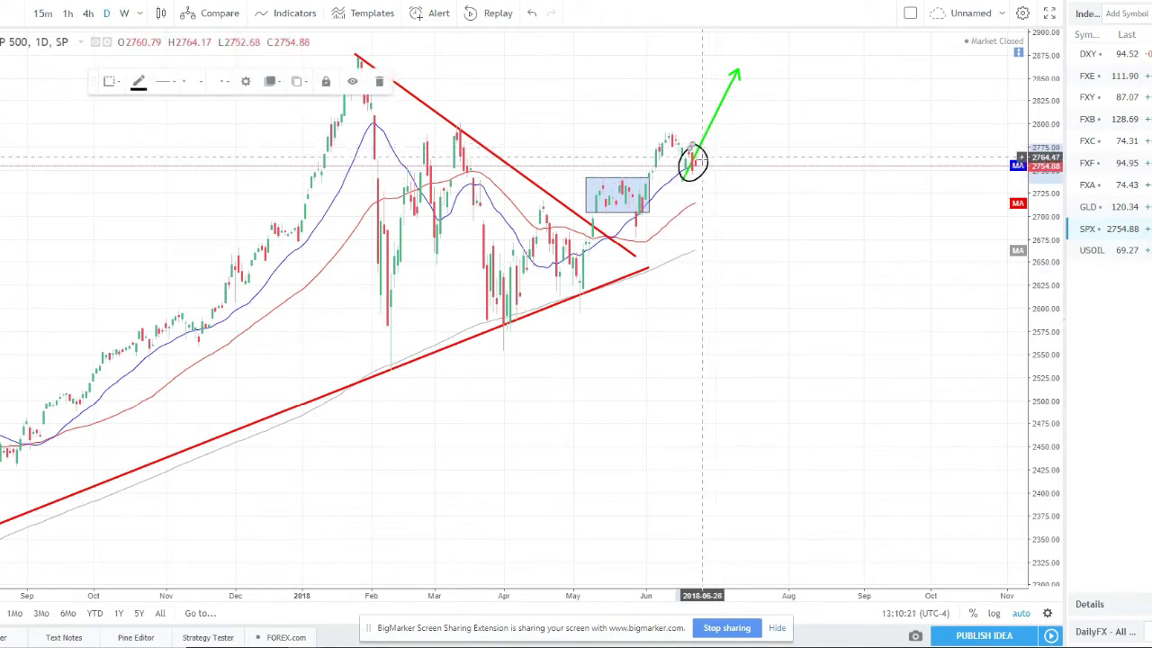
pyautogui.moveTo(648, 140); pyautogui.dragTo(649, 178)
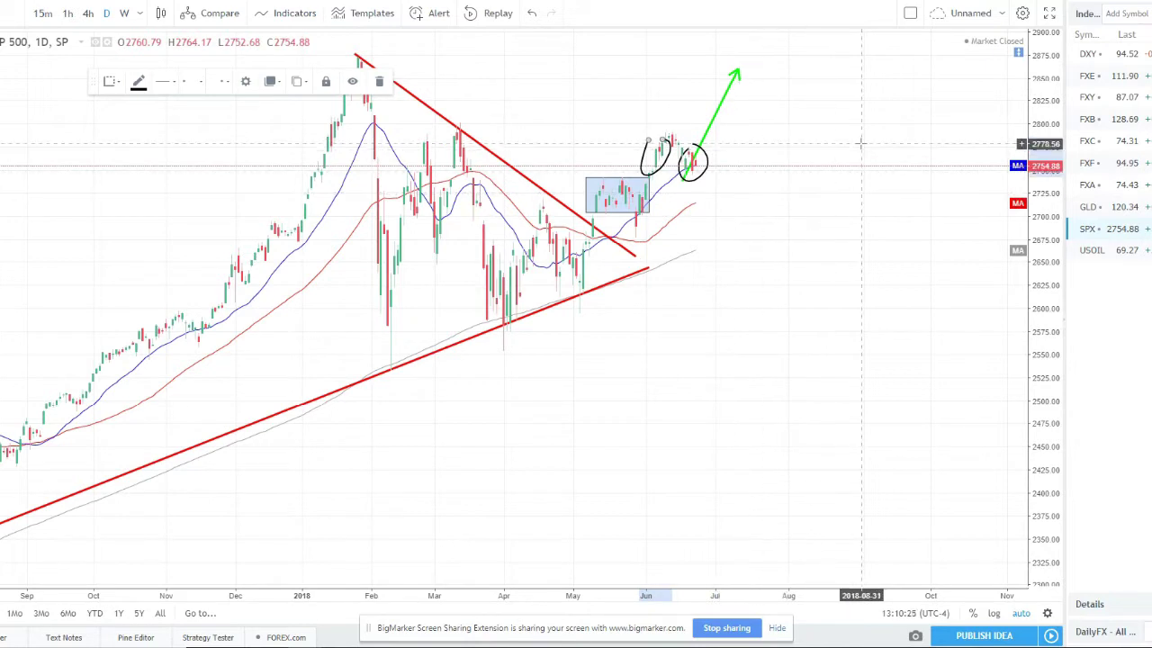
pyautogui.hotkey('ctrl', 'z')
pyautogui.hotkey('ctrl', 'z')
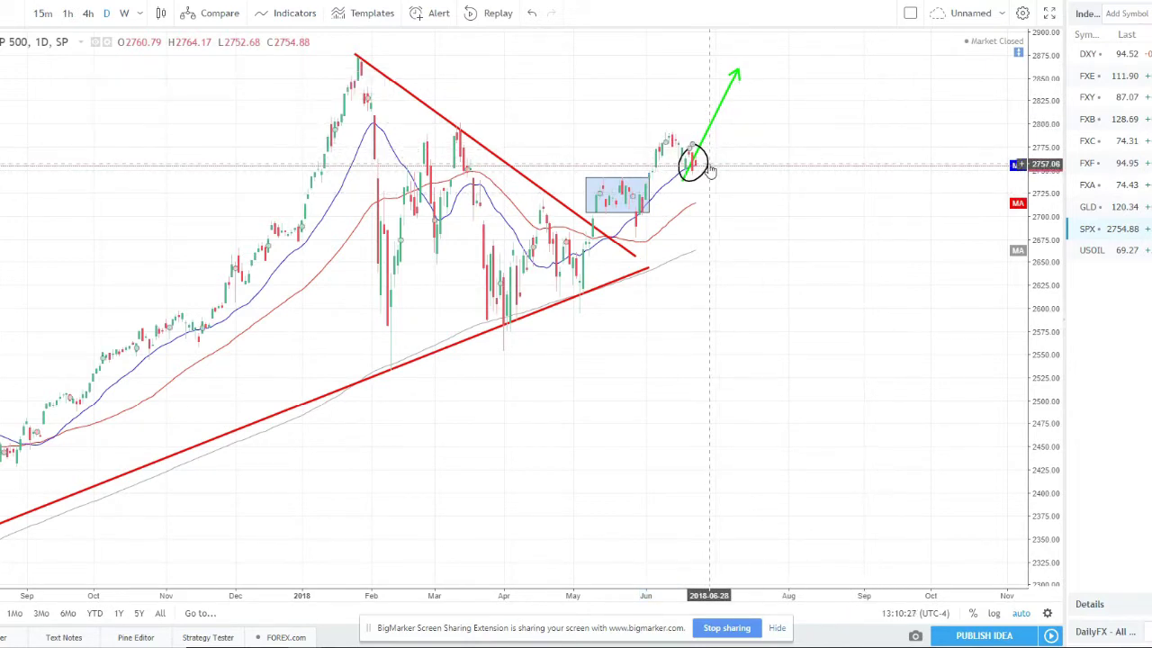
pyautogui.hotkey('ctrl', 'z')
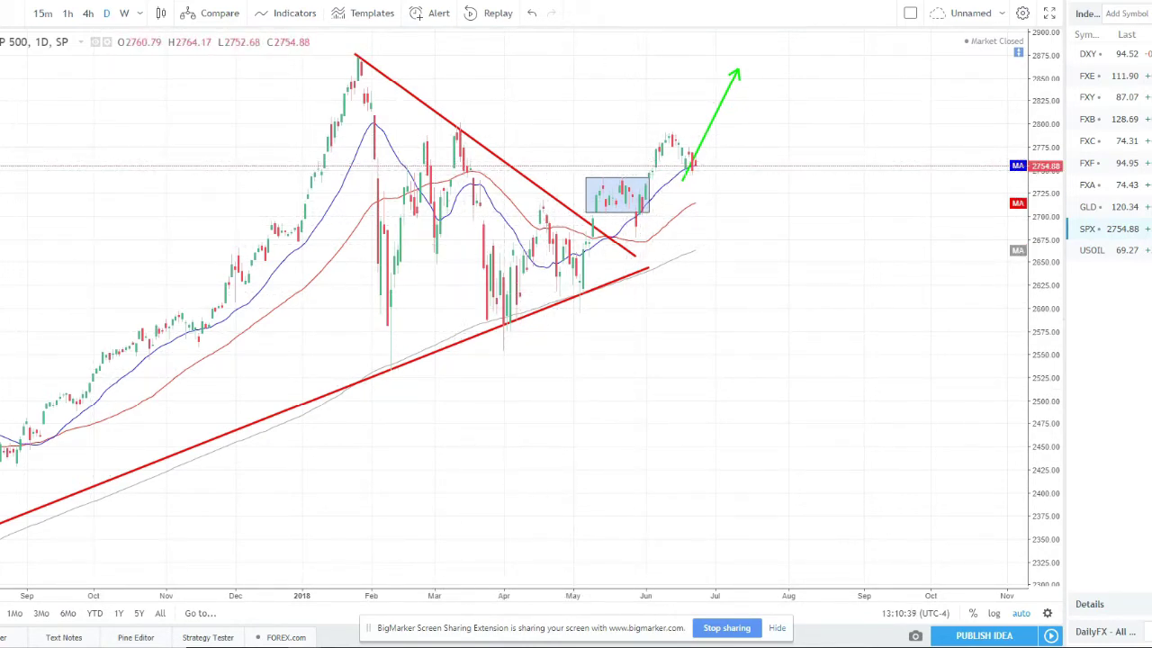
# - Draw a horizontal black line along the top of the blue box on the S&P 500 chart
pyautogui.click(605, 235)
pyautogui.moveTo(586, 171); pyautogui.dragTo(771, 172)
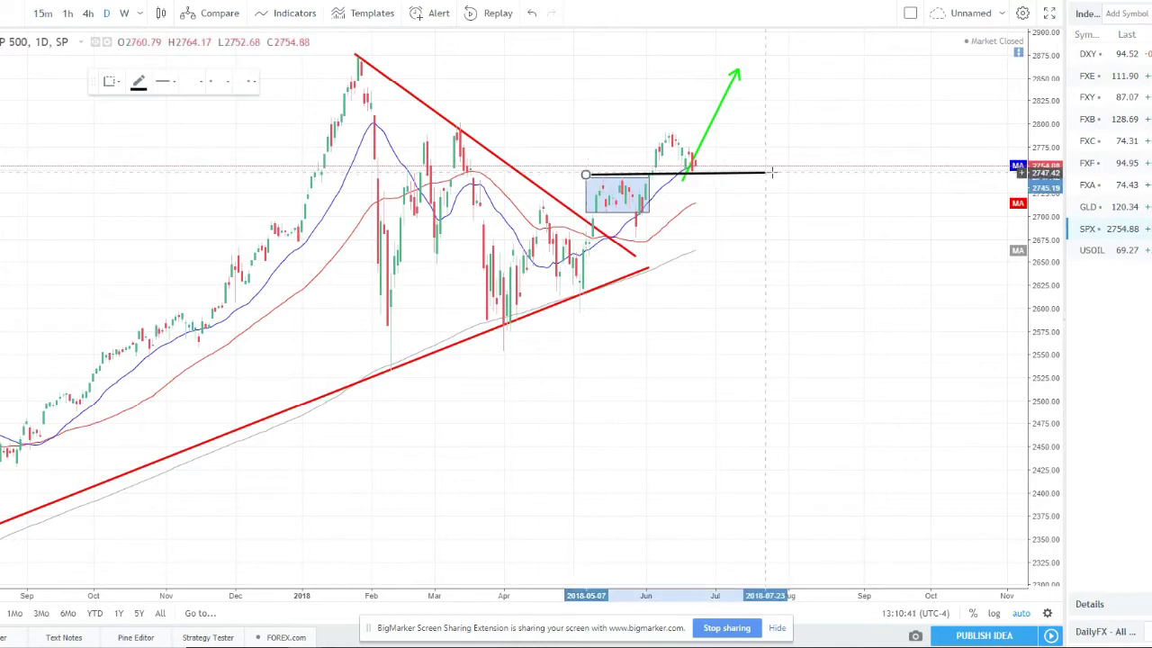
pyautogui.doubleClick(770, 172)
pyautogui.press('Escape')
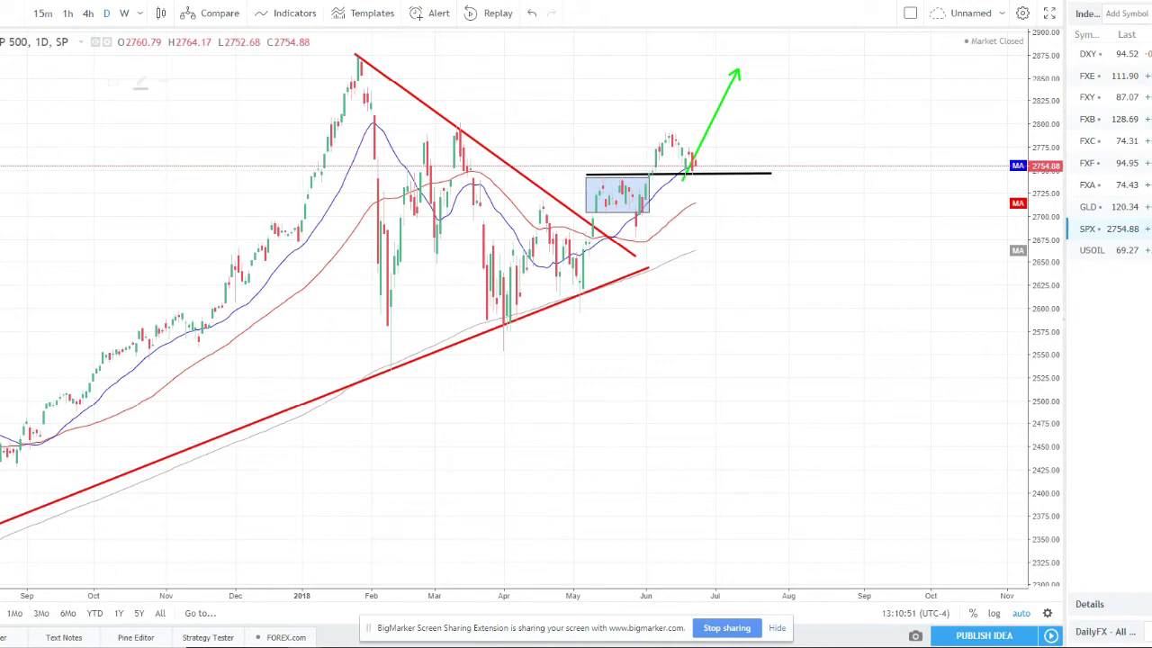
# - Draw a rising trendline from the April low, delete it, and switch to crude oil
pyautogui.click(503, 357)
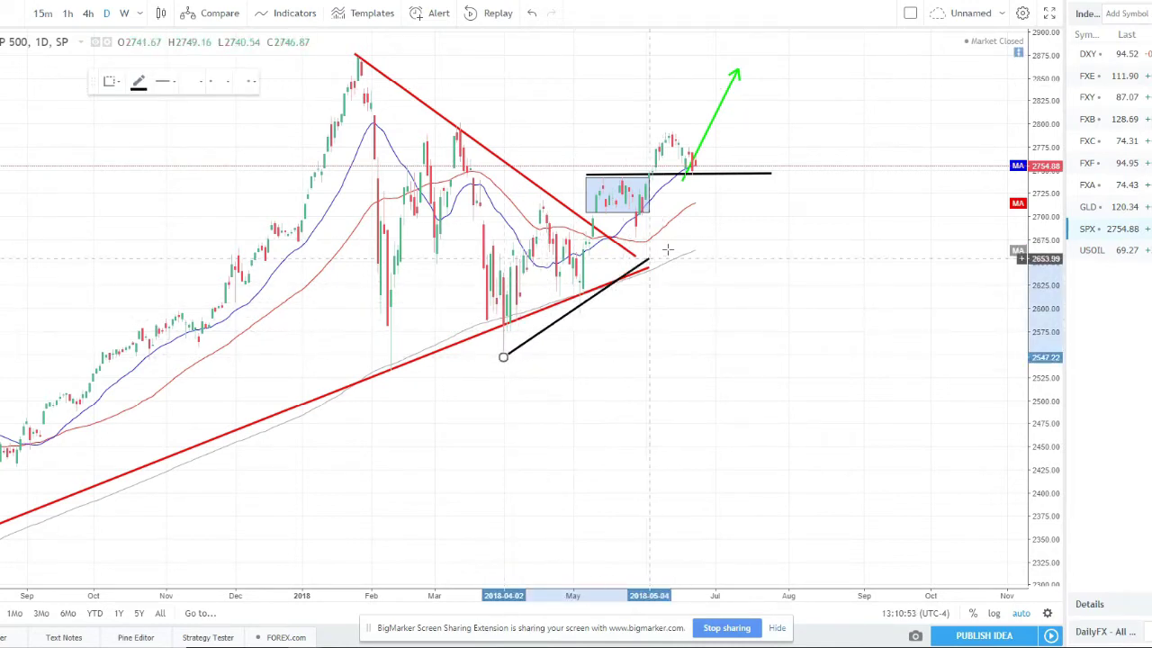
pyautogui.click(770, 148)
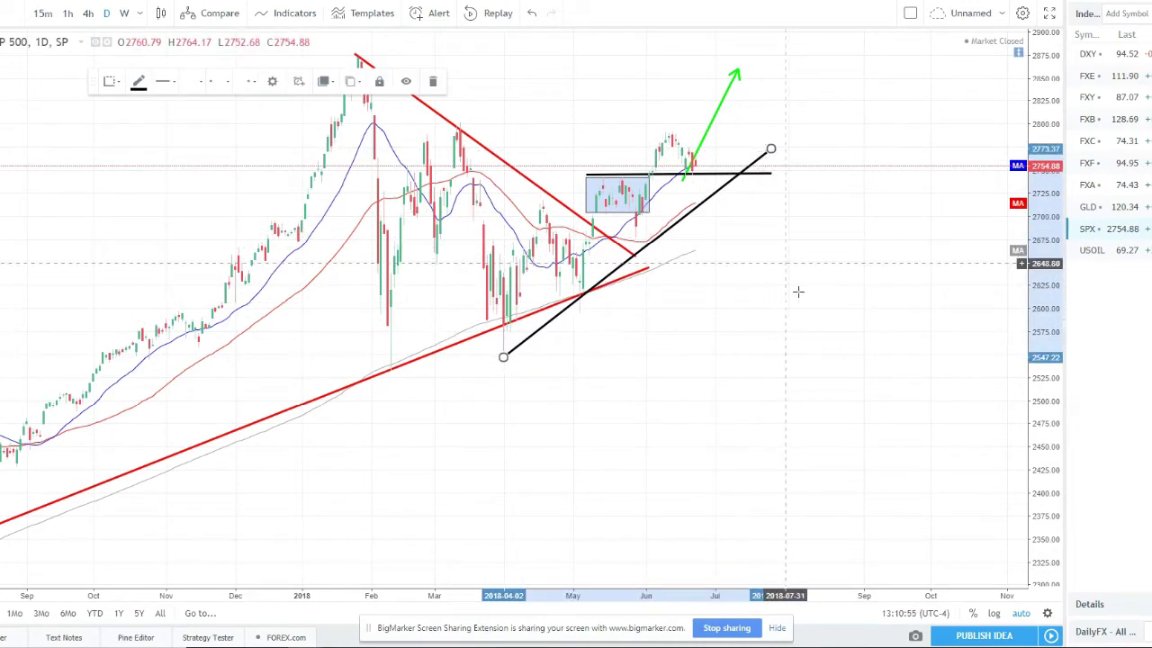
pyautogui.click(799, 292)
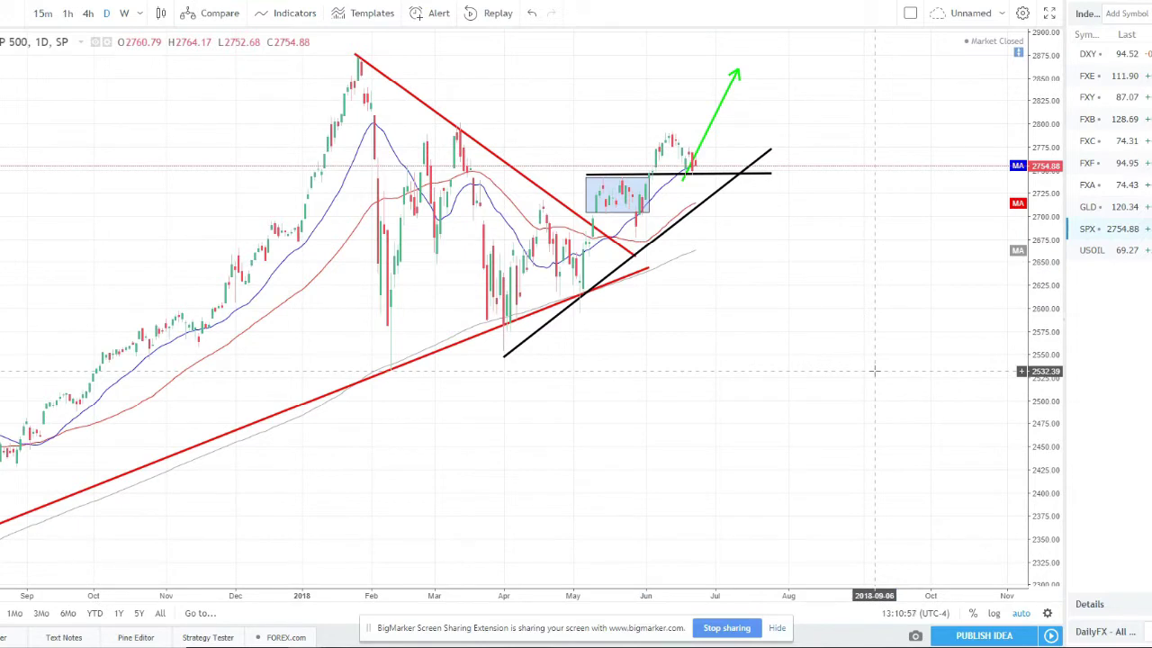
pyautogui.click(711, 202)
pyautogui.press('Delete')
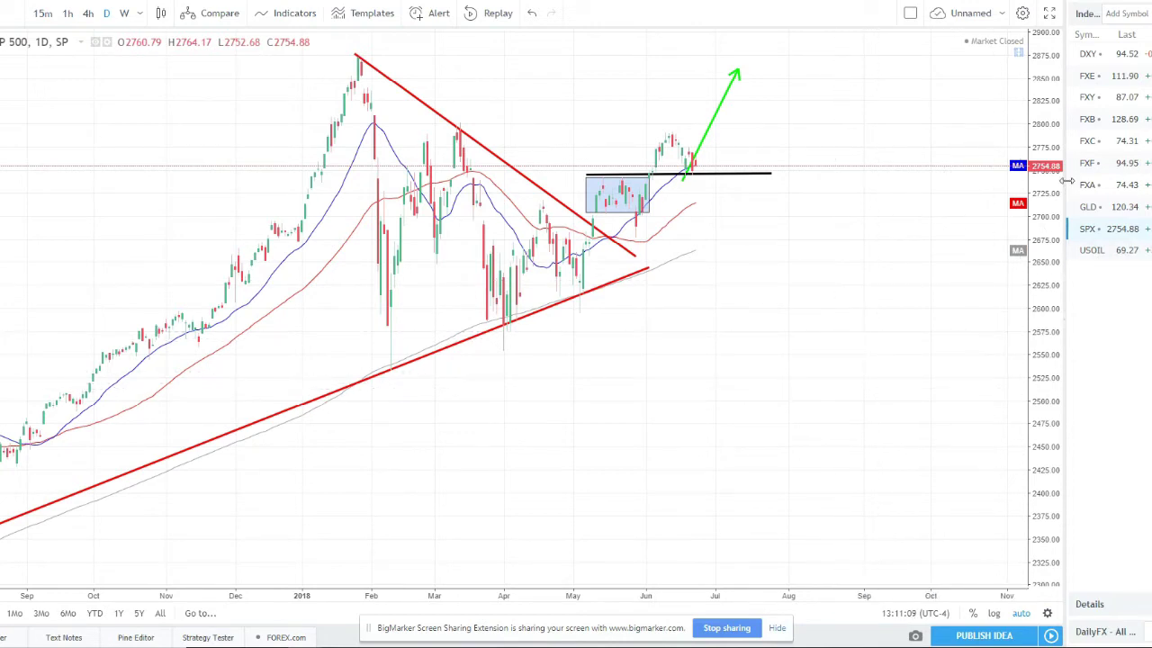
pyautogui.click(1105, 250)
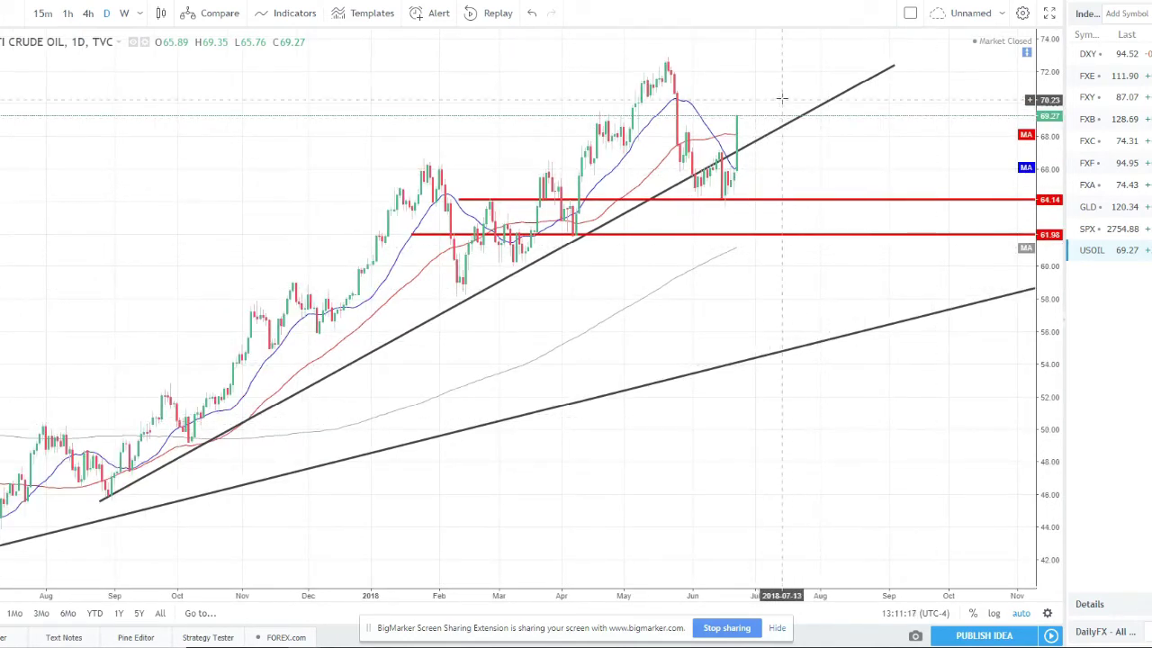
# - Zoom the daily crude oil chart, then switch the watchlist to the currency pairs list
pyautogui.scroll(-3, 779, 170)
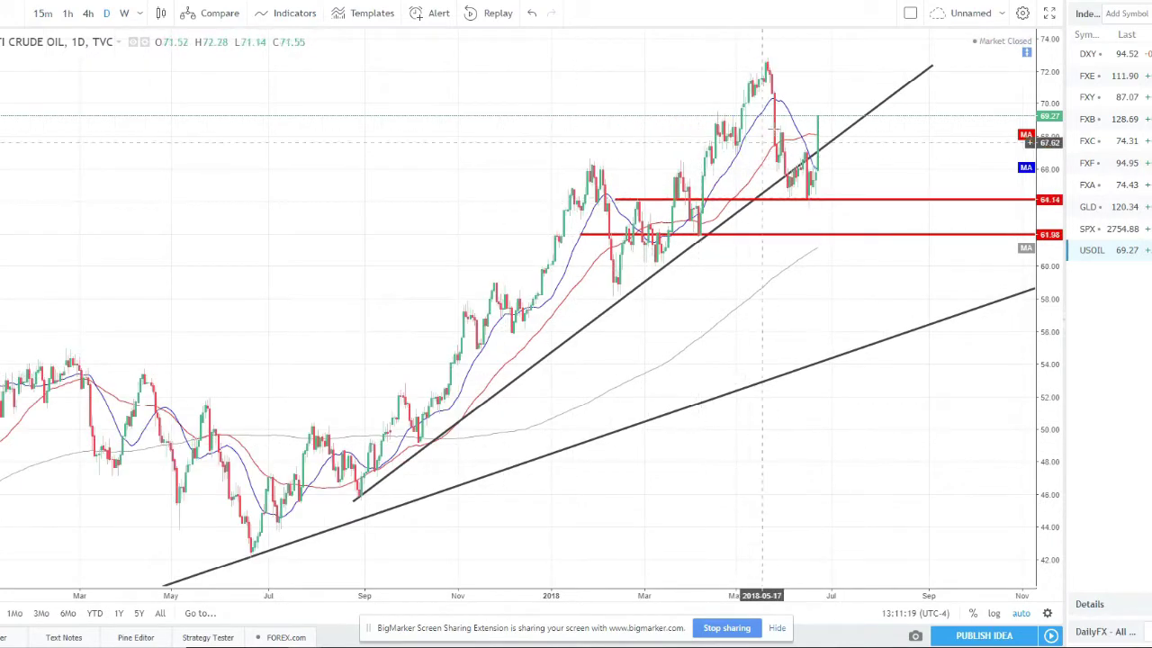
pyautogui.scroll(3, 802, 315)
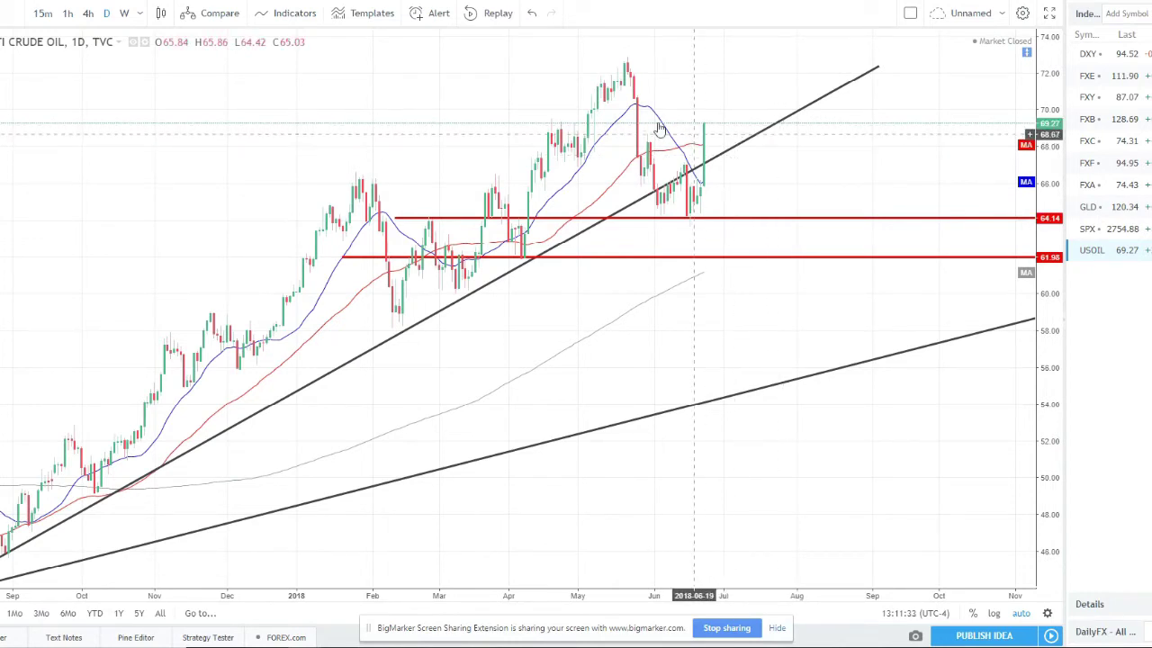
pyautogui.scroll(-2, 540, 126)
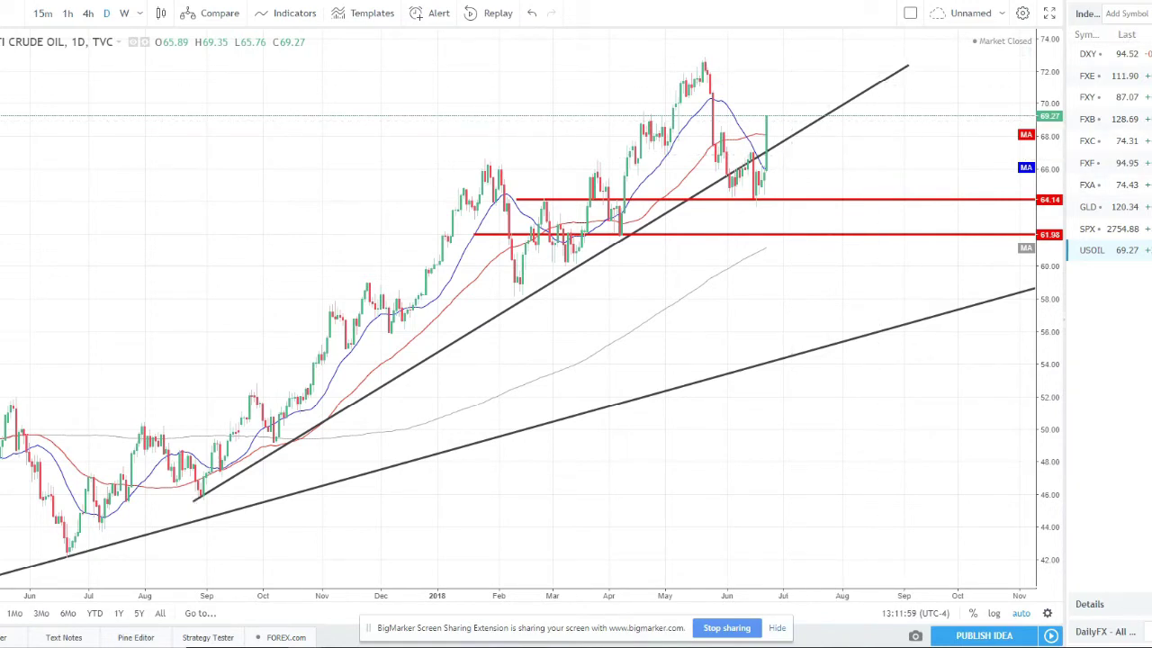
pyautogui.click(1087, 14)
pyautogui.click(1136, 180)
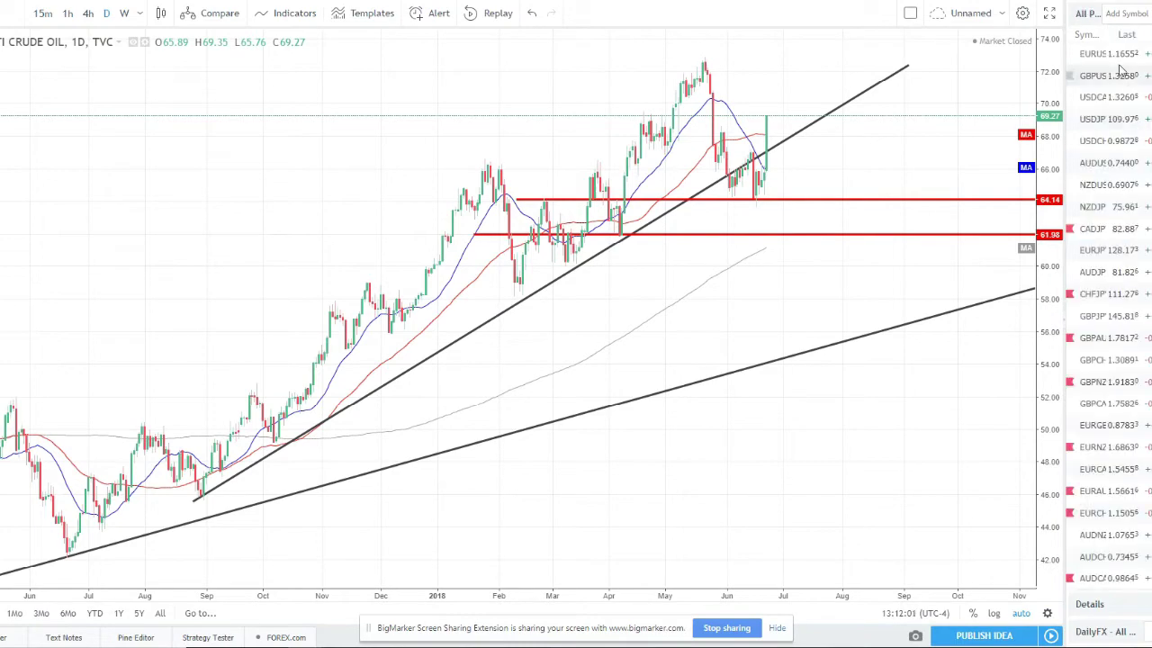